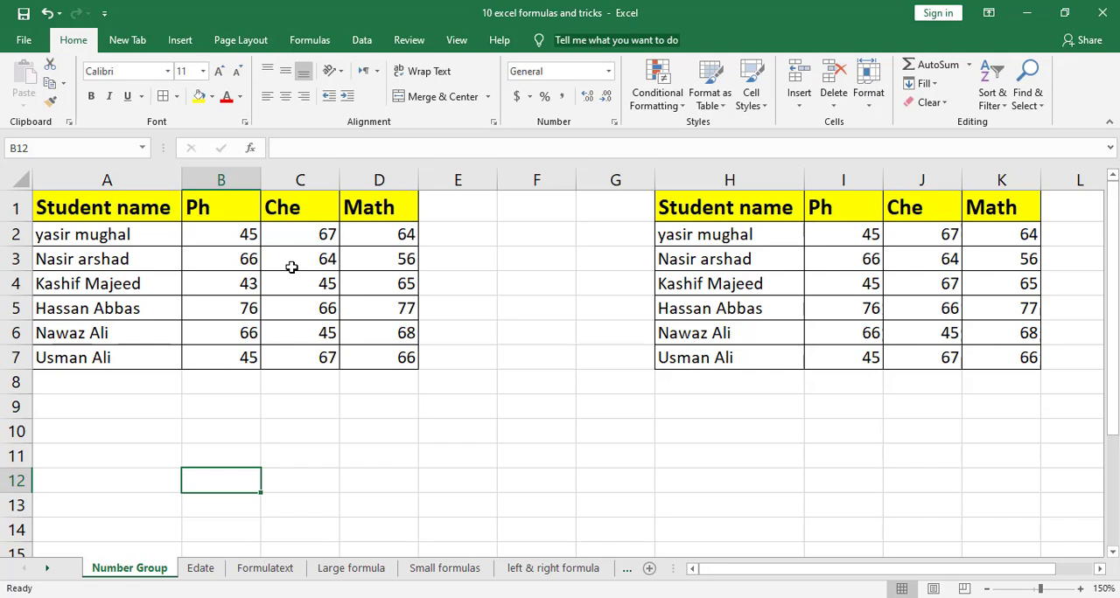
In the first student table, enter the Ph mark 23 in B3 and replace the marks in D4 and C6 with failing marks
{"action": "left_click", "coordinate": [247, 261]}
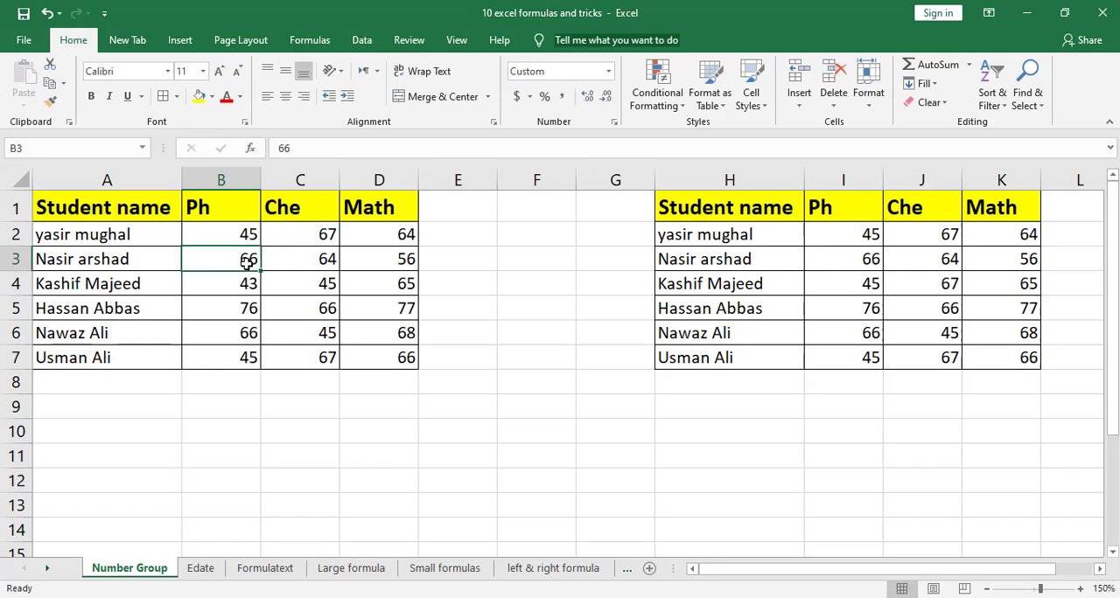
{"action": "type", "text": "fail"}
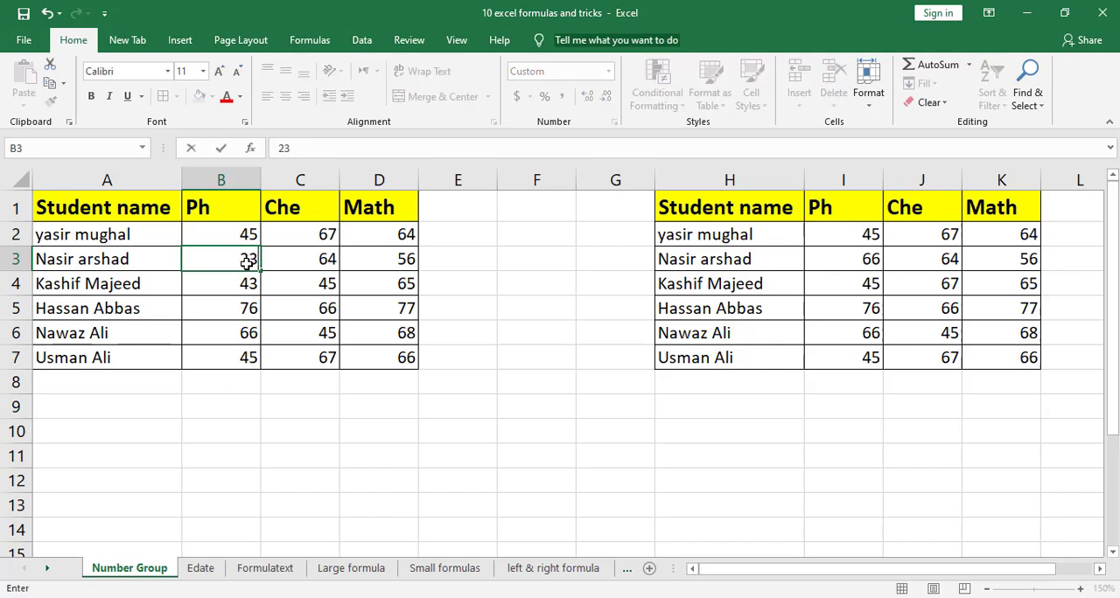
{"action": "key", "text": "Return"}
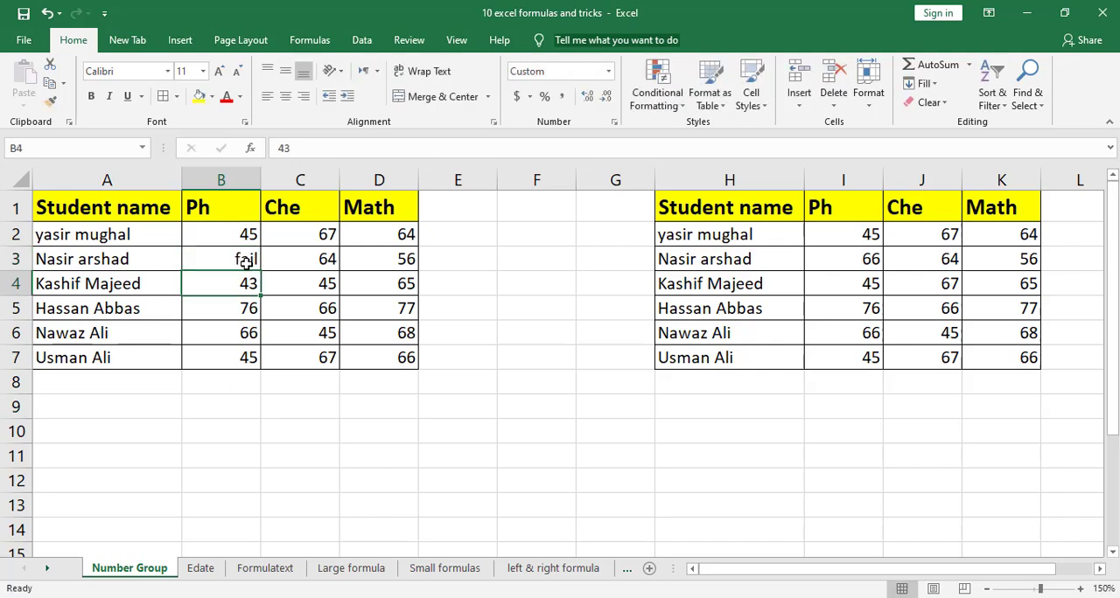
{"action": "left_click", "coordinate": [412, 284]}
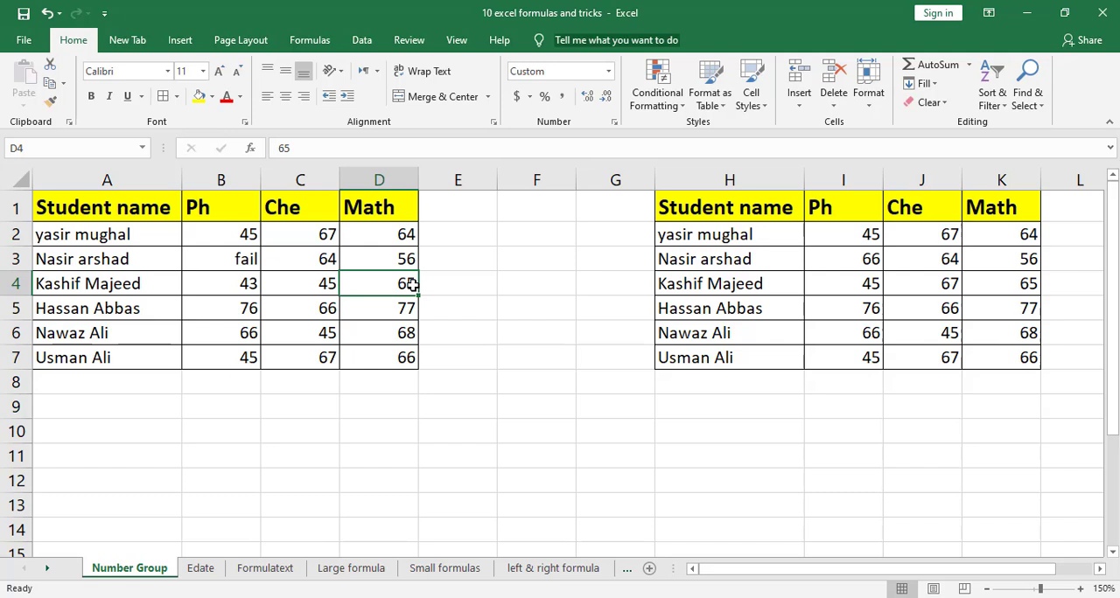
{"action": "type", "text": "fail"}
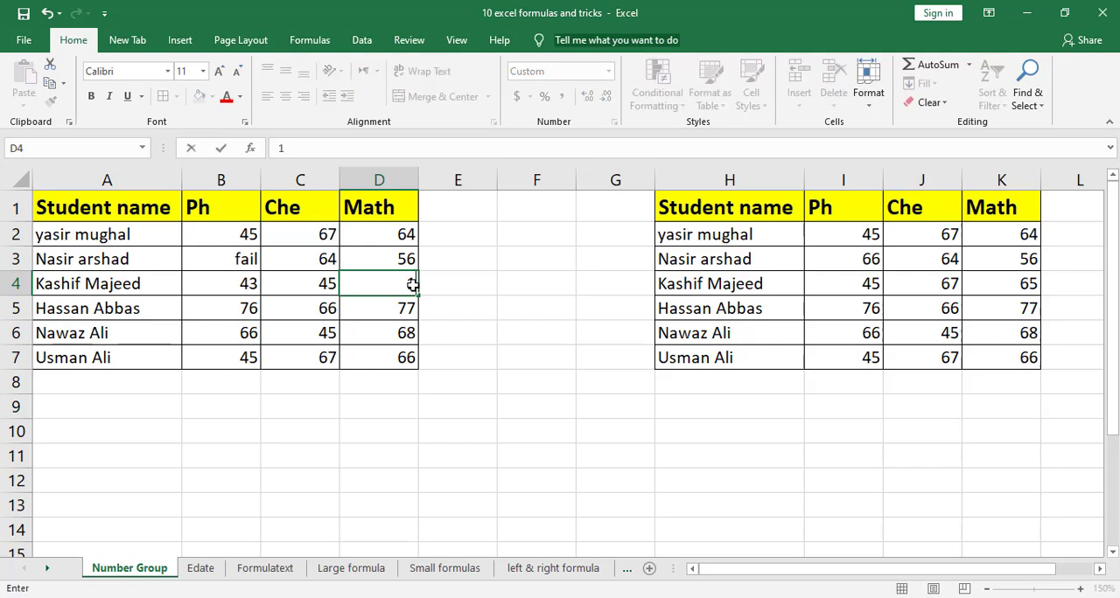
{"action": "key", "text": "Return"}
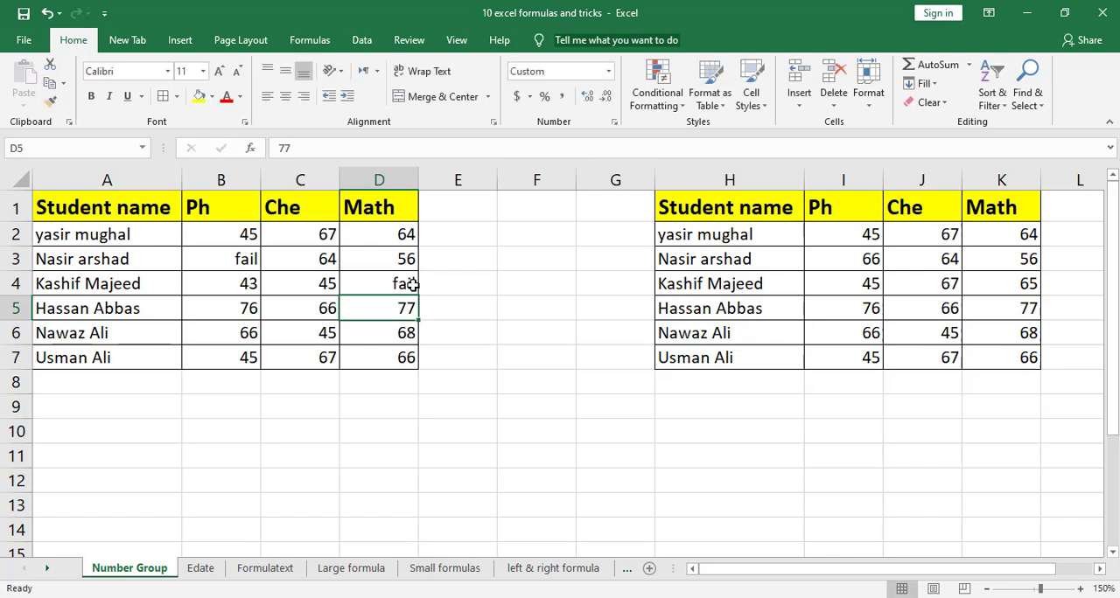
{"action": "left_click", "coordinate": [313, 324]}
{"action": "type", "text": "fail"}
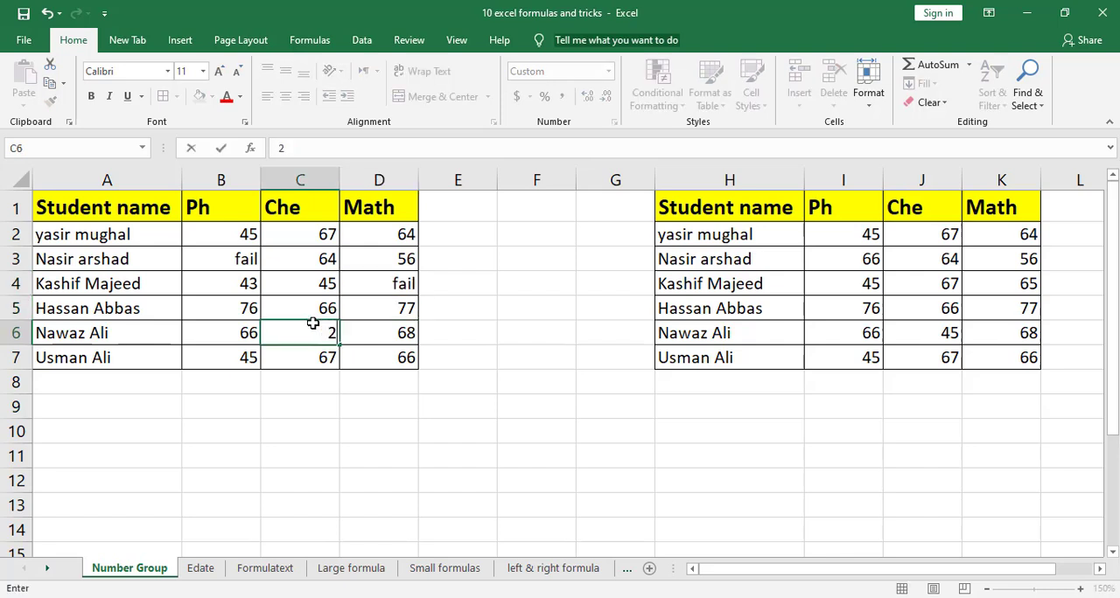
{"action": "key", "text": "Return"}
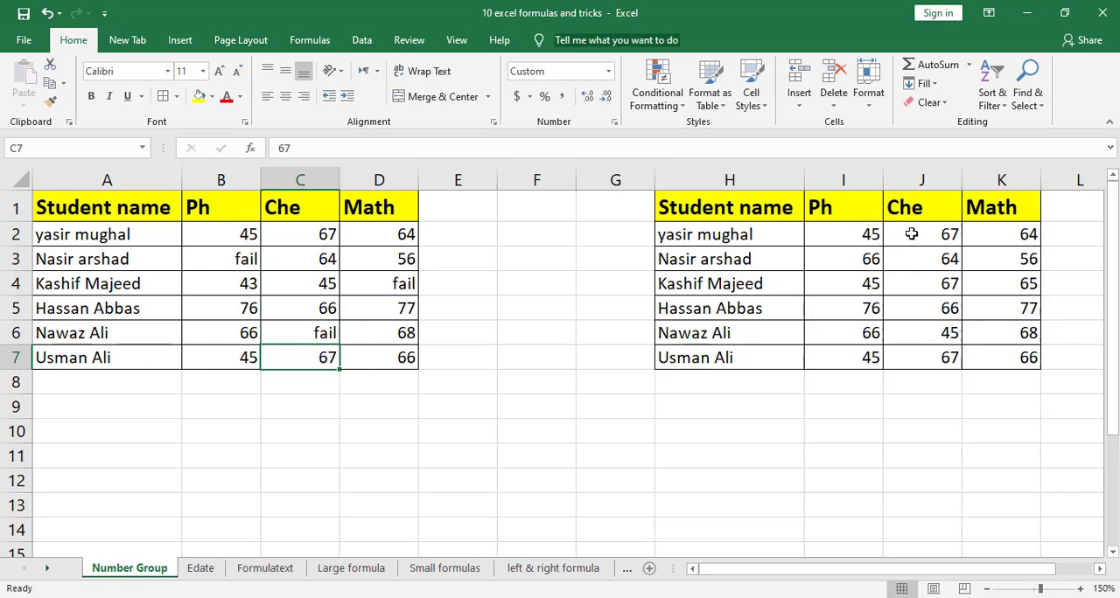
Open the custom number format settings for the second table's marks I2:K7 and clear the existing format code
{"action": "left_click_drag", "start_coordinate": [857, 236], "coordinate": [997, 352]}
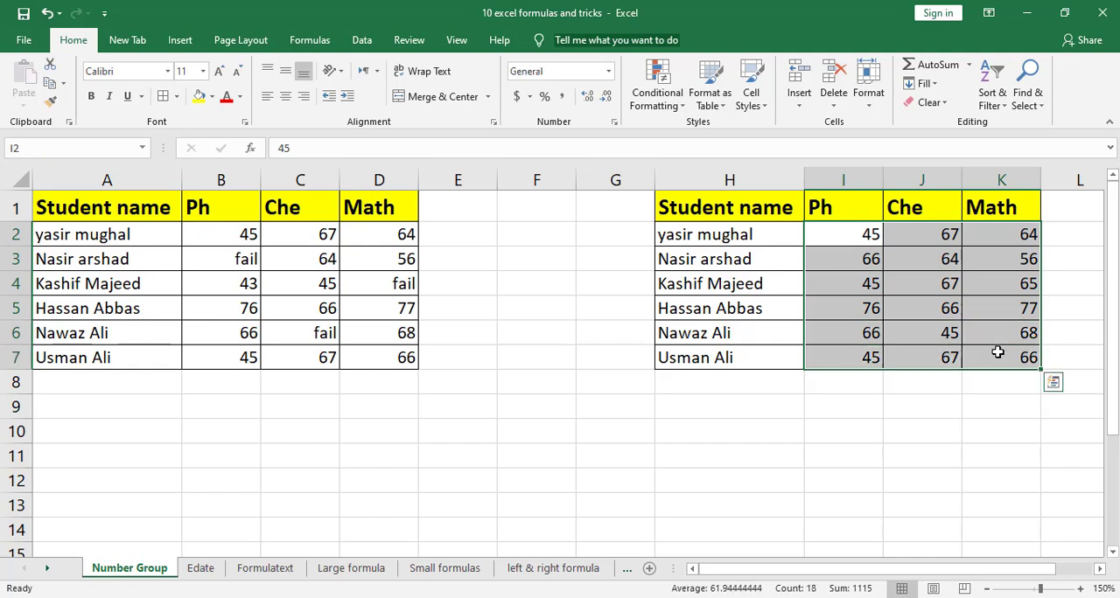
{"action": "key", "text": "ctrl+1"}
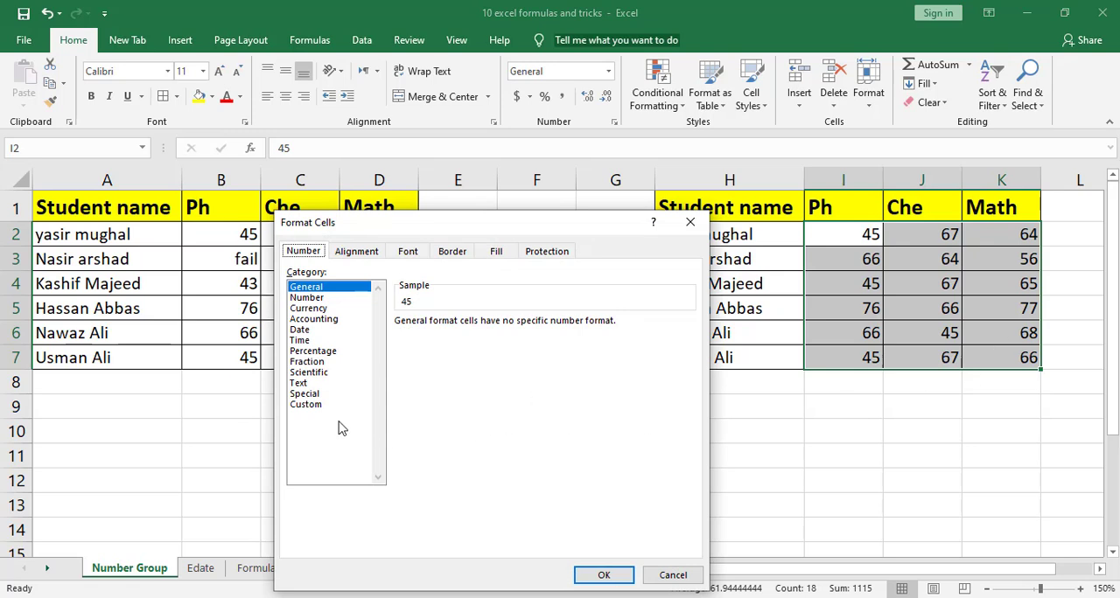
{"action": "left_click", "coordinate": [306, 404]}
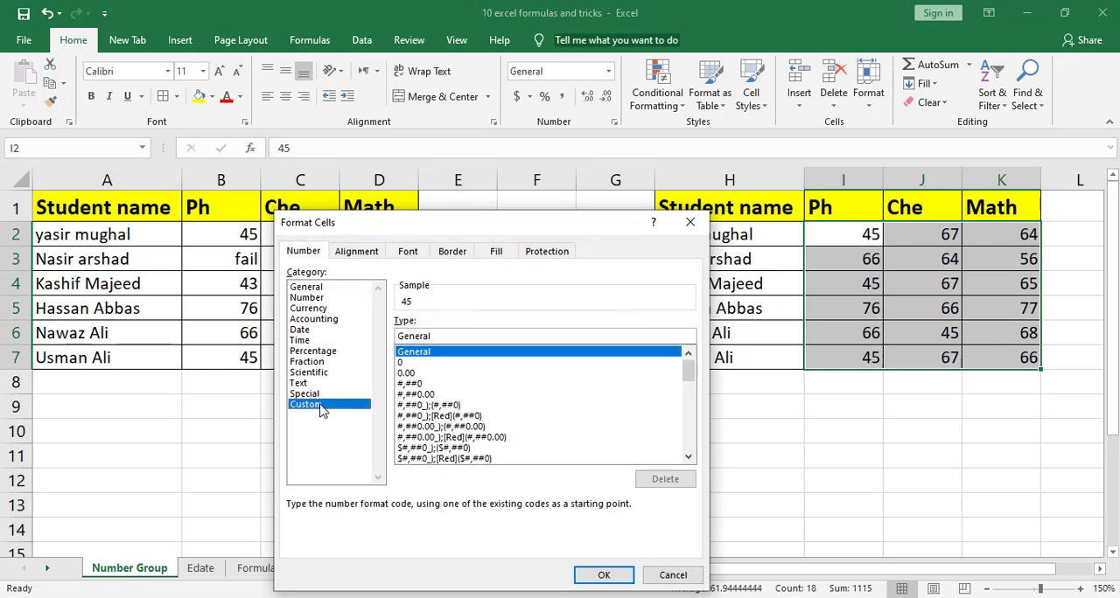
{"action": "left_click", "coordinate": [458, 340]}
{"action": "key", "text": "BackSpace"}
{"action": "key", "text": "BackSpace"}
{"action": "key", "text": "BackSpace"}
{"action": "key", "text": "BackSpace"}
{"action": "key", "text": "BackSpace"}
{"action": "key", "text": "BackSpace"}
{"action": "key", "text": "BackSpace"}
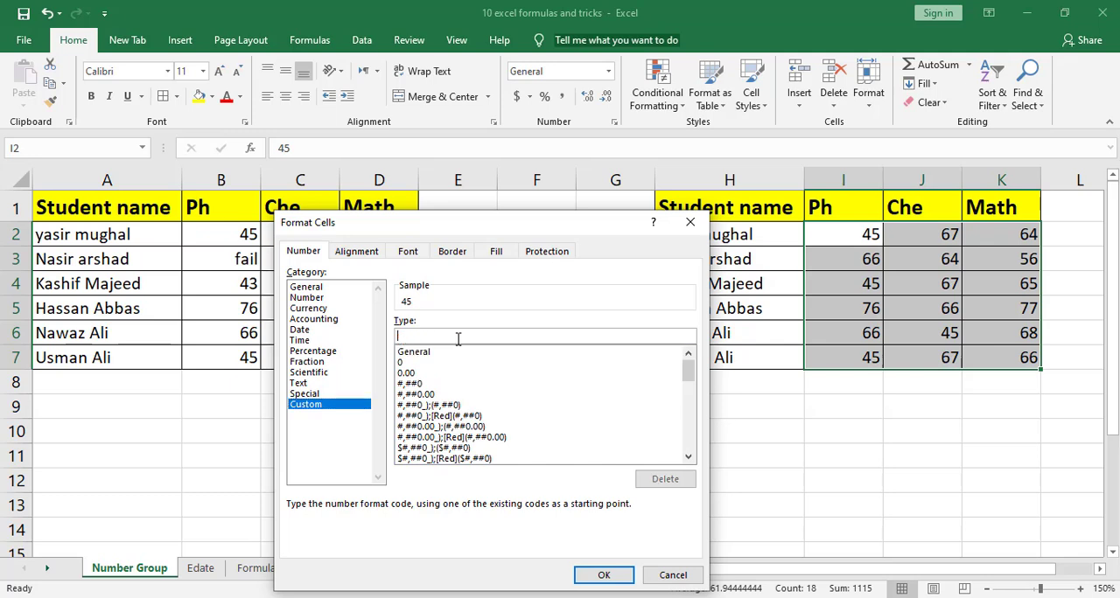
Apply the custom number format [<35] "fail";# to the selected marks
{"action": "type", "text": "[<35] \"fail\";@"}
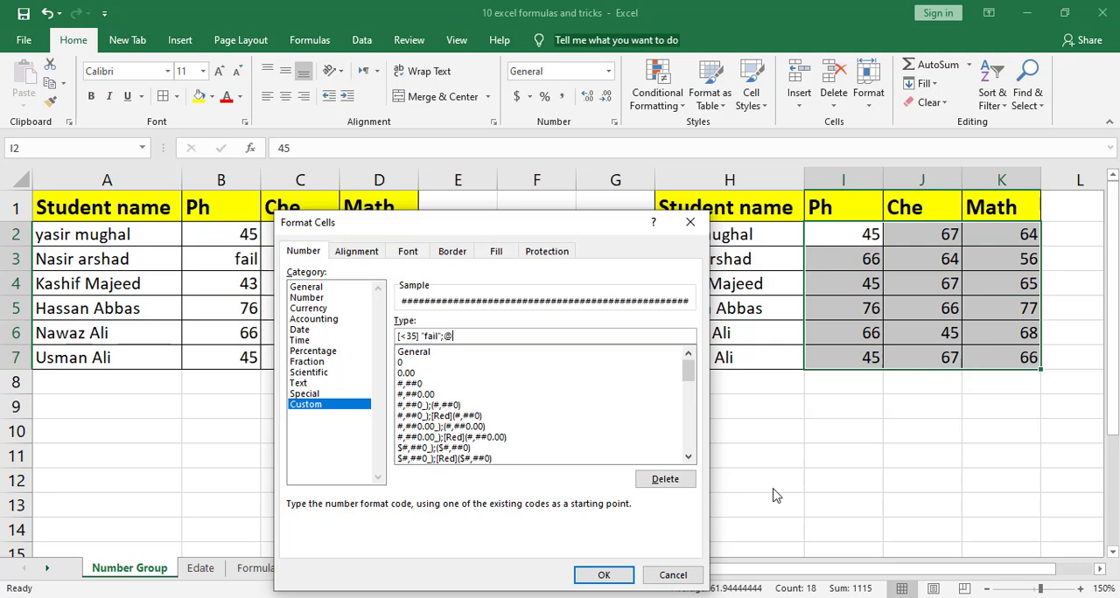
{"action": "key", "text": "BackSpace"}
{"action": "type", "text": "#"}
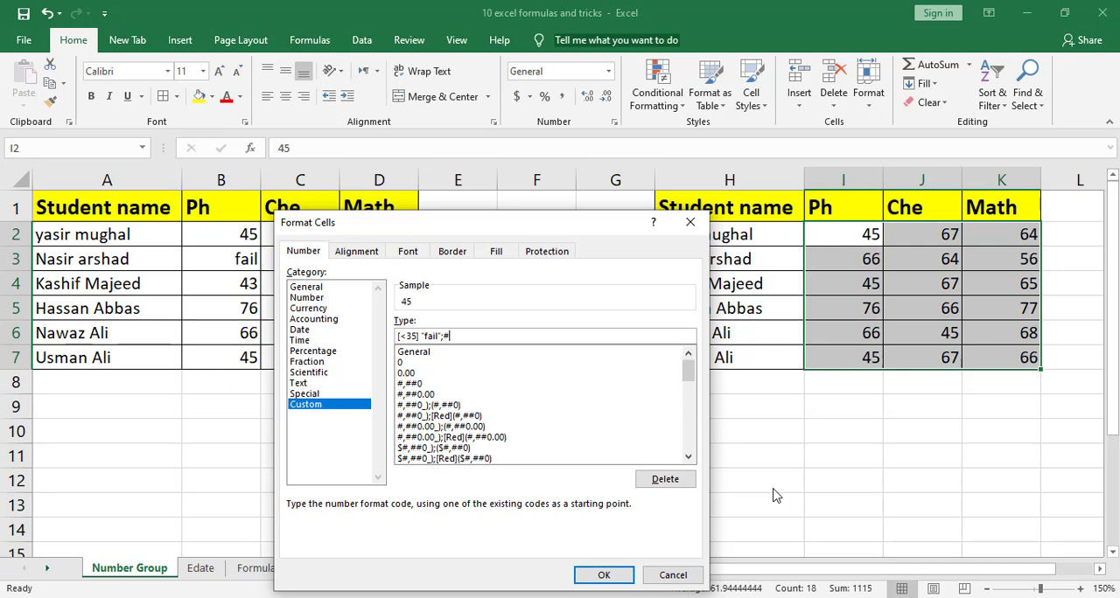
{"action": "key", "text": "Return"}
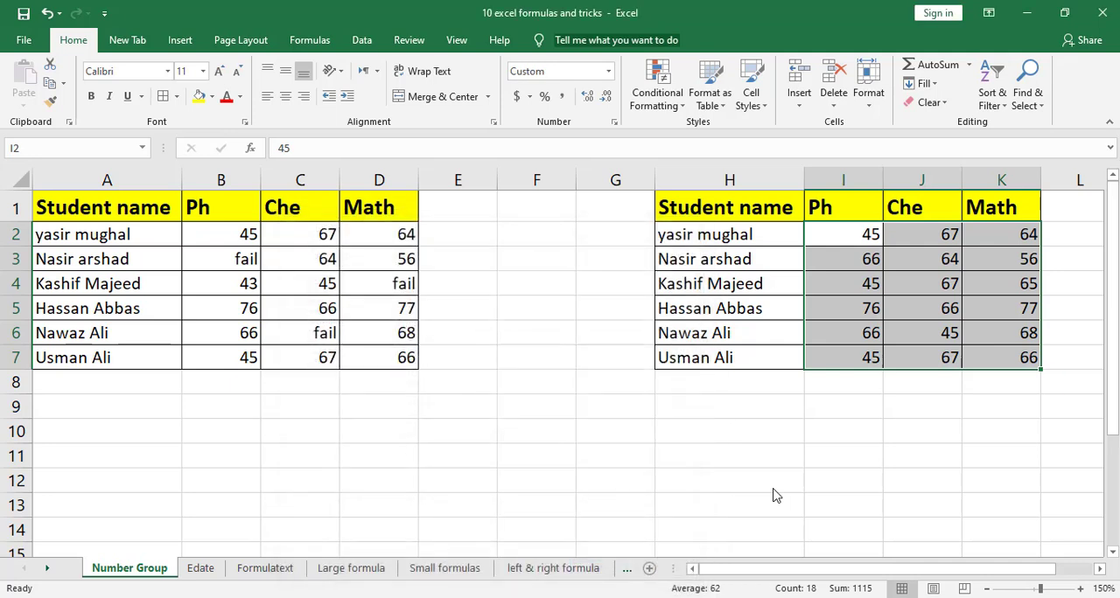
Test the custom format by entering the marks 23 in I4, 12 in J5 and 12 in J2
{"action": "left_click", "coordinate": [866, 284]}
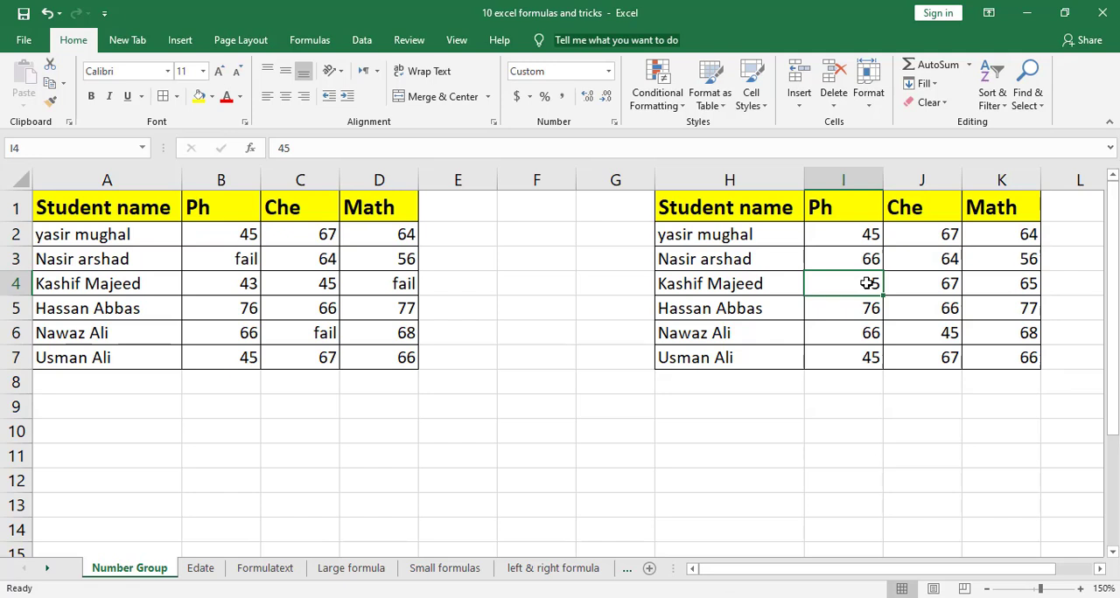
{"action": "type", "text": "28"}
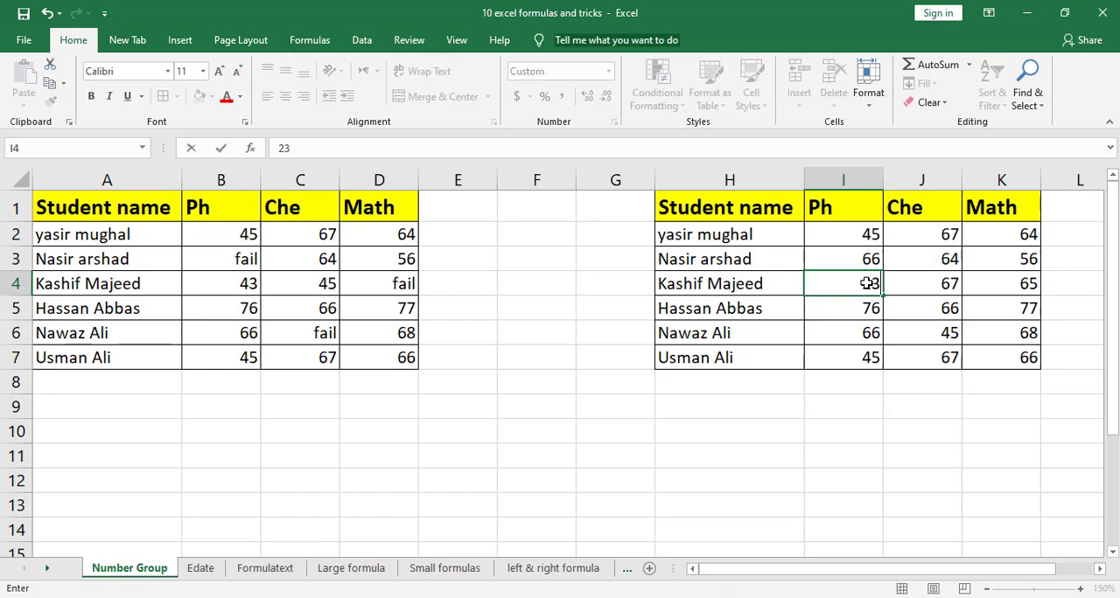
{"action": "key", "text": "Return"}
{"action": "left_click", "coordinate": [924, 315]}
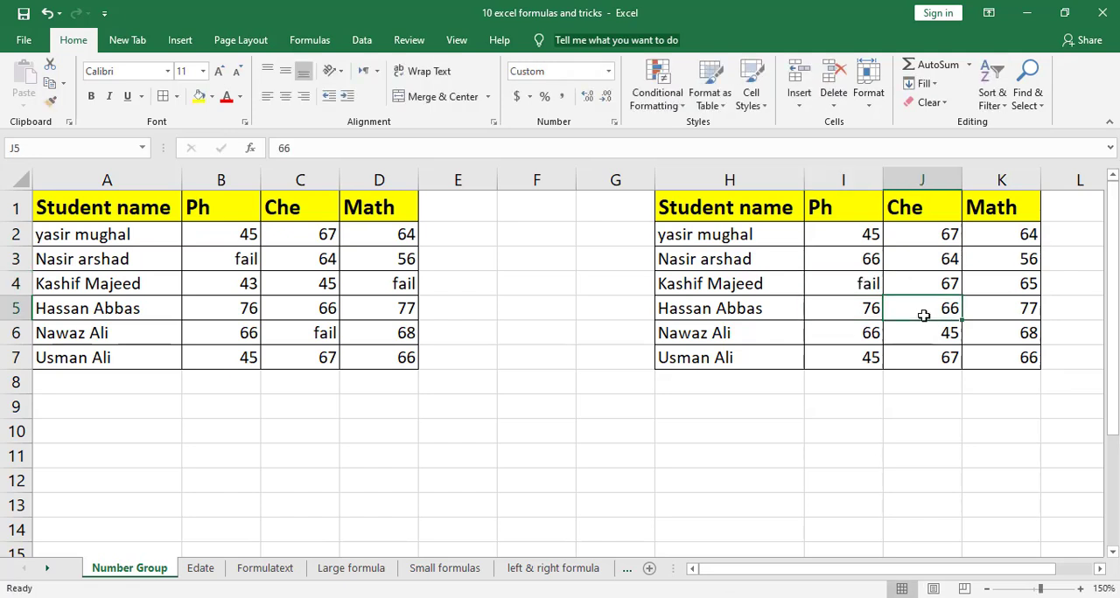
{"action": "type", "text": "12"}
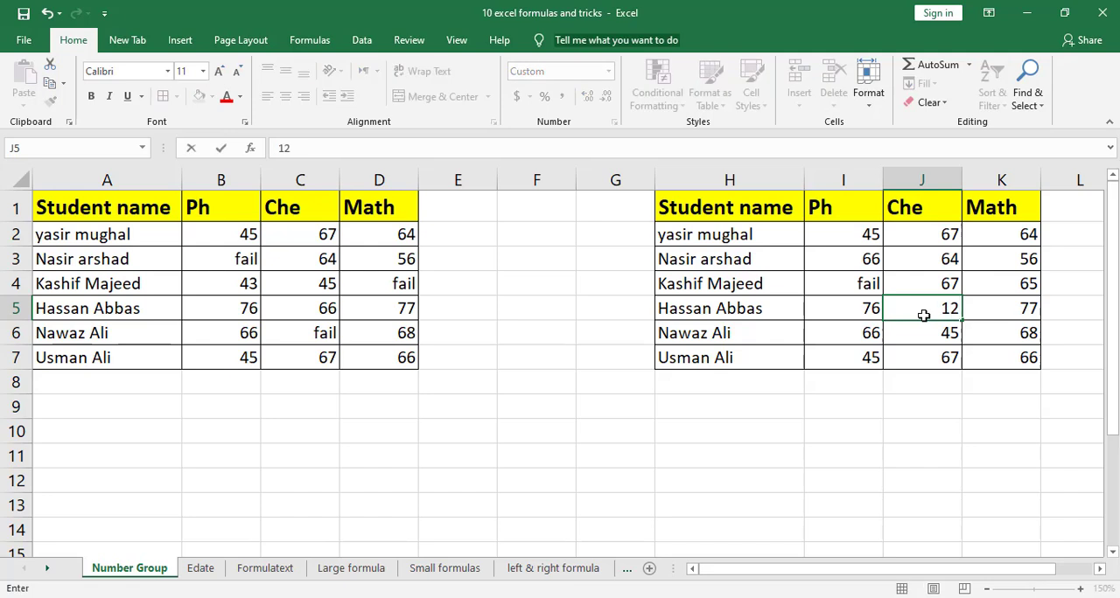
{"action": "key", "text": "Return"}
{"action": "left_click", "coordinate": [952, 235]}
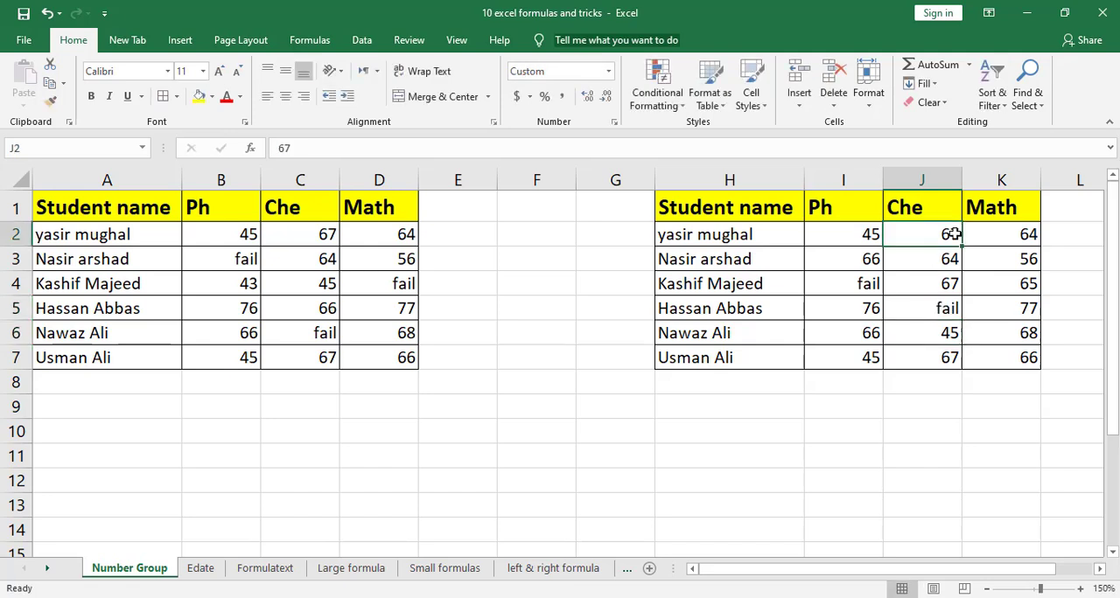
{"action": "type", "text": "12"}
{"action": "key", "text": "Return"}
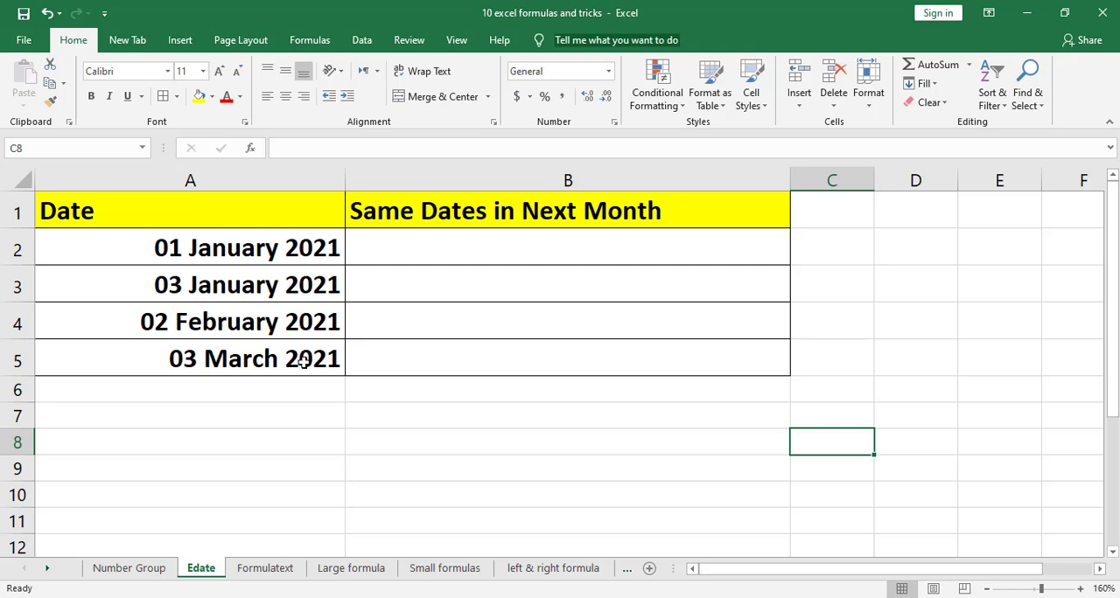
On the Edate sheet, enter =EDATE(A2,1) in B2 and fill the formula down through B5
{"action": "left_click", "coordinate": [382, 255]}
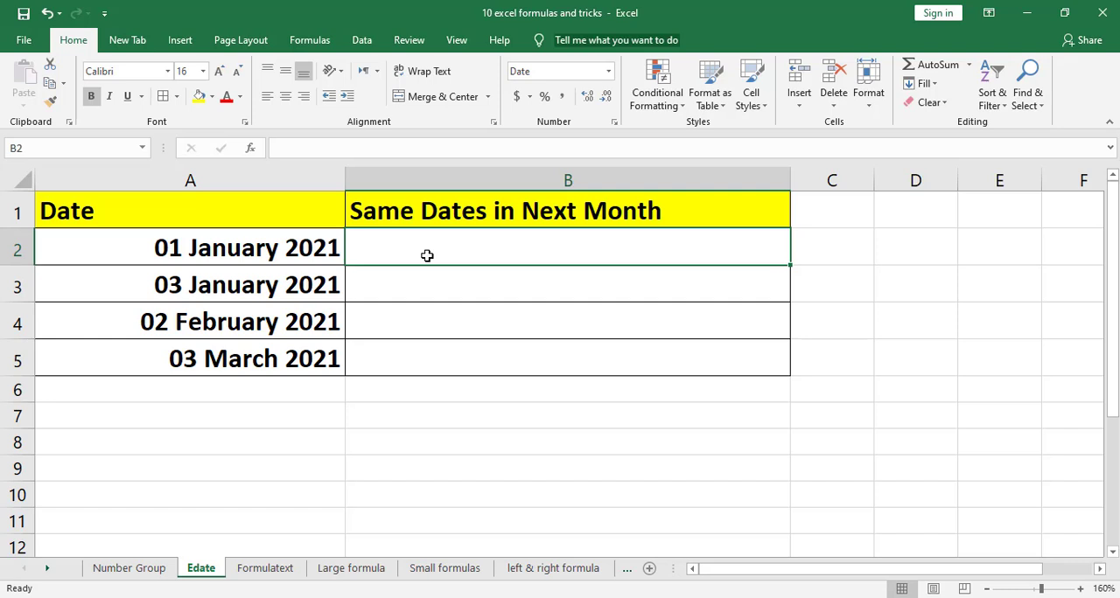
{"action": "type", "text": "=et"}
{"action": "key", "text": "BackSpace"}
{"action": "type", "text": "date"}
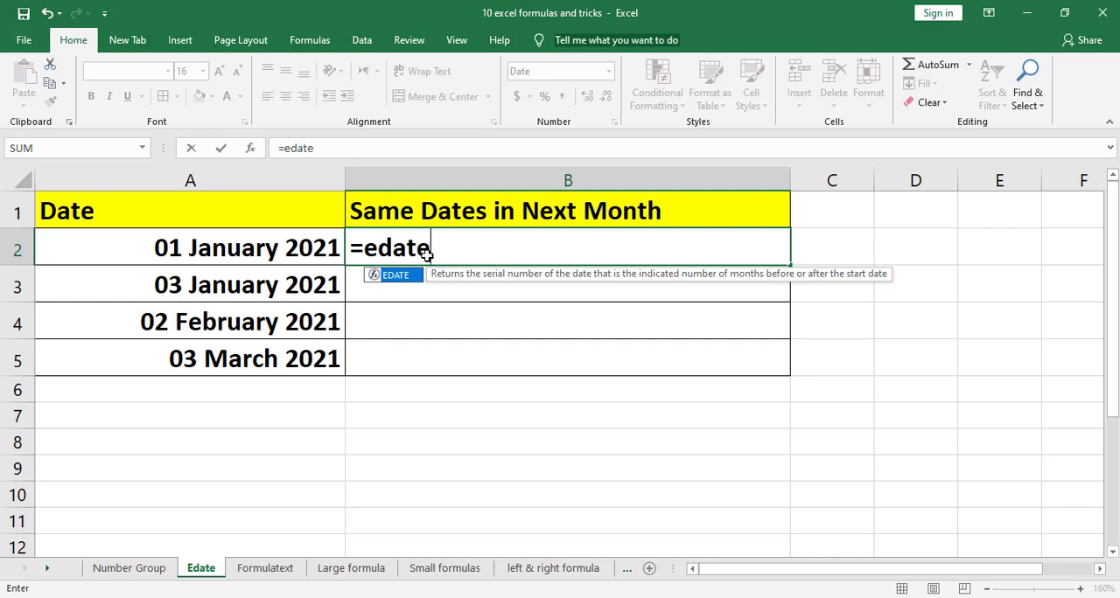
{"action": "type", "text": "("}
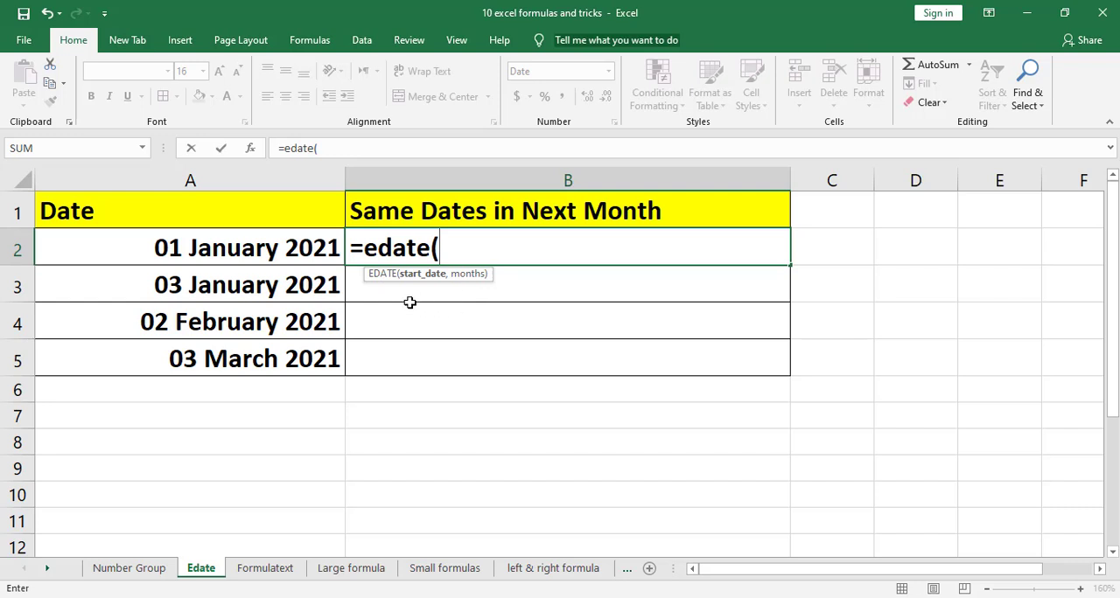
{"action": "left_click", "coordinate": [315, 249]}
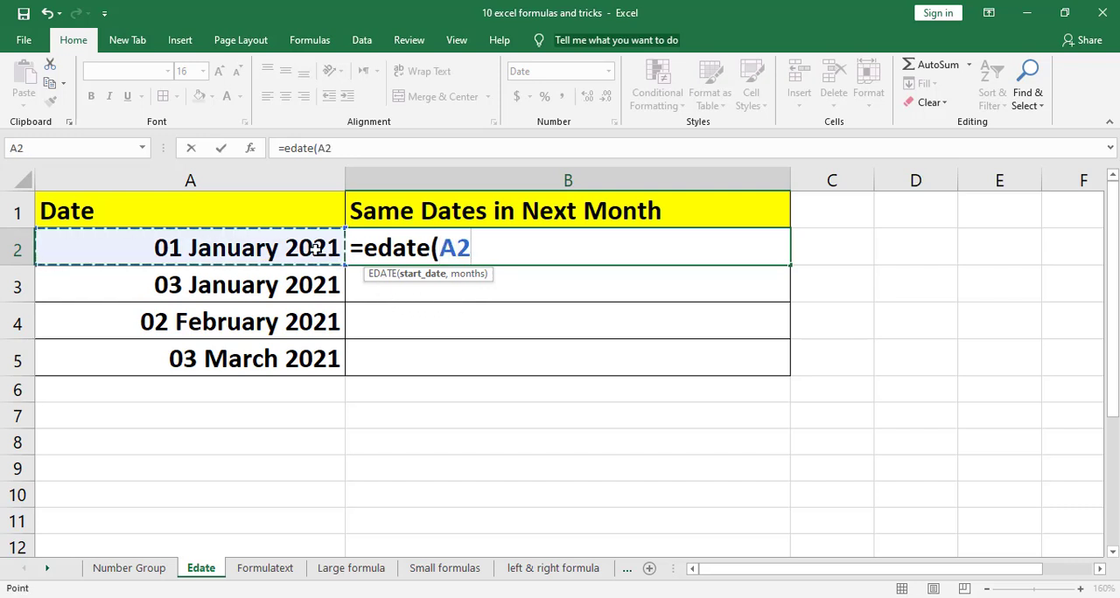
{"action": "type", "text": ","}
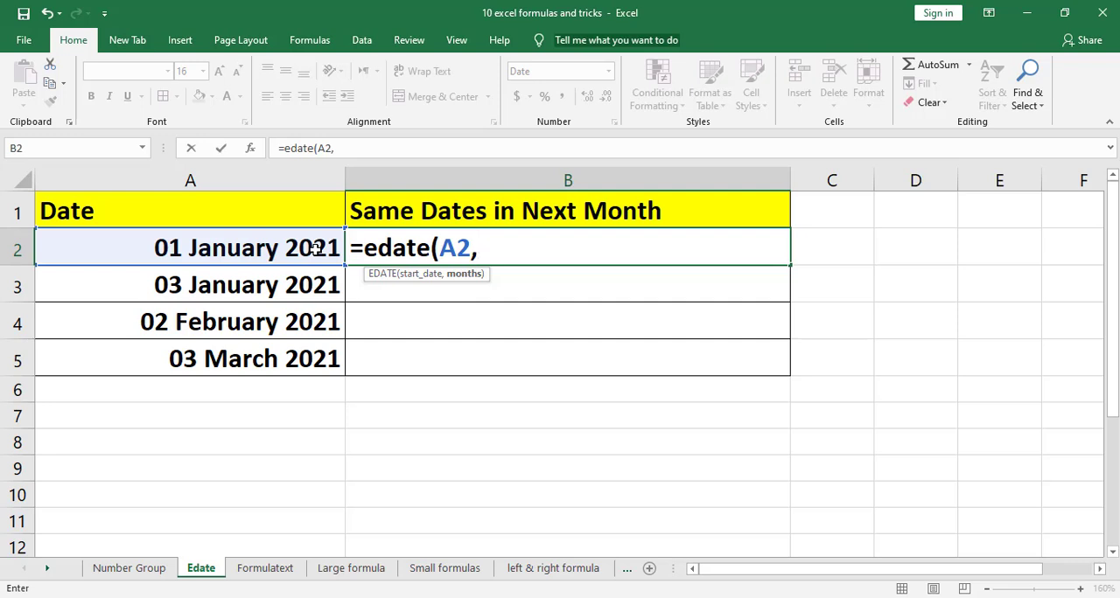
{"action": "type", "text": "1)"}
{"action": "key", "text": "Return"}
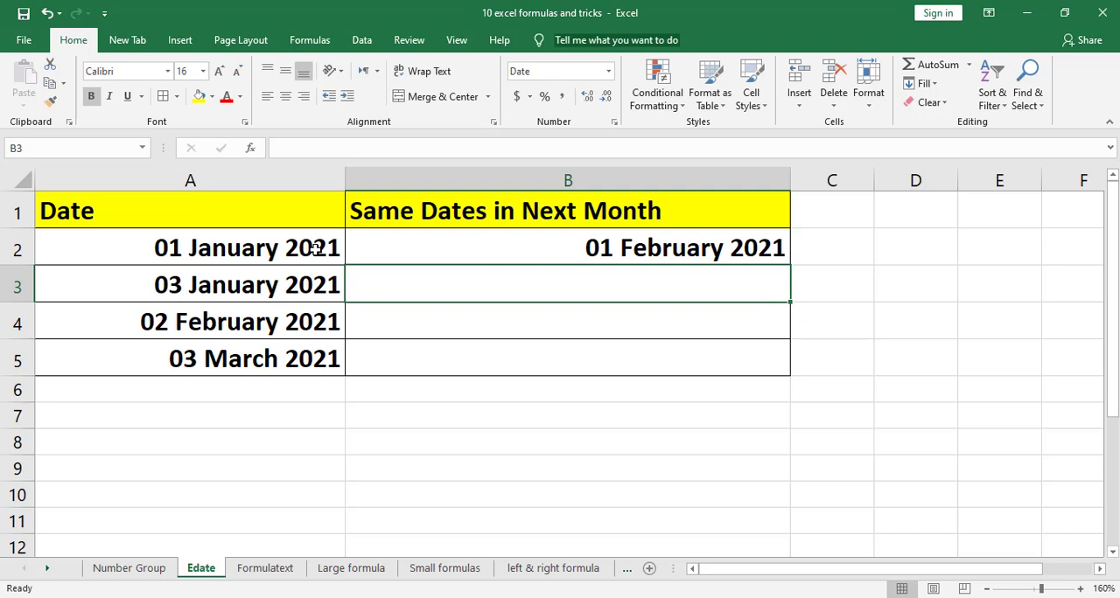
{"action": "left_click", "coordinate": [727, 247]}
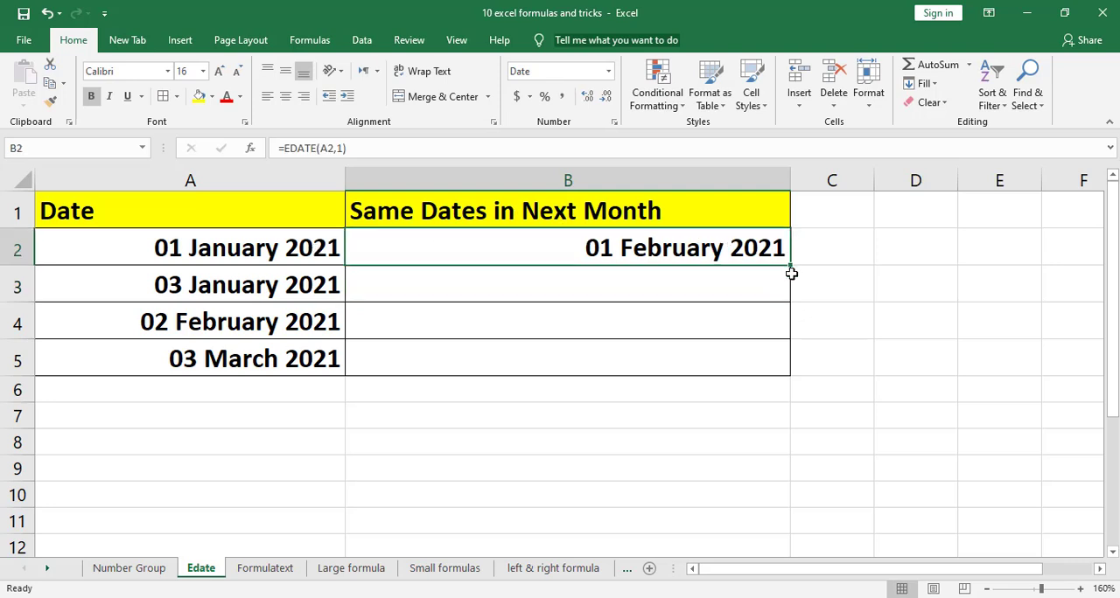
{"action": "double_click", "coordinate": [792, 266]}
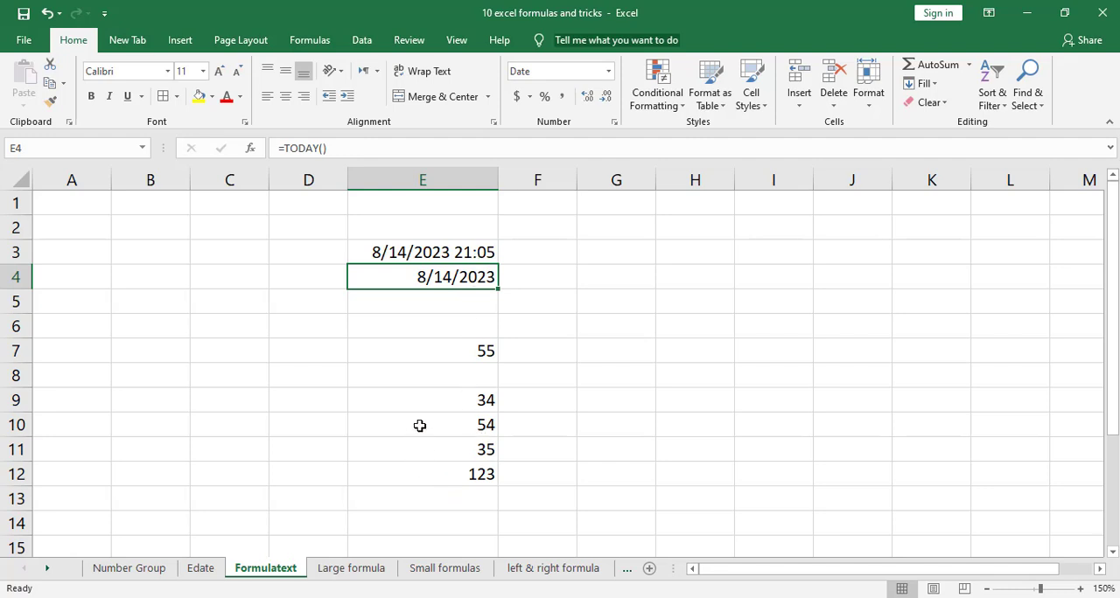
Display all formulas on the Formulatext sheet in place of their results, and switch back to showing values
{"action": "left_click", "coordinate": [313, 41]}
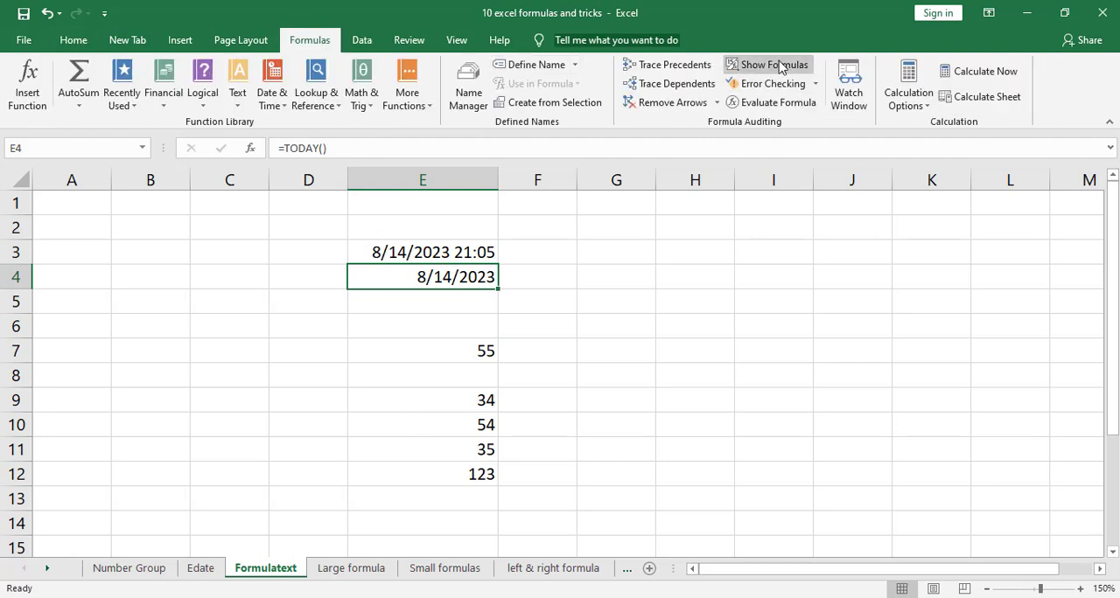
{"action": "left_click", "coordinate": [780, 65]}
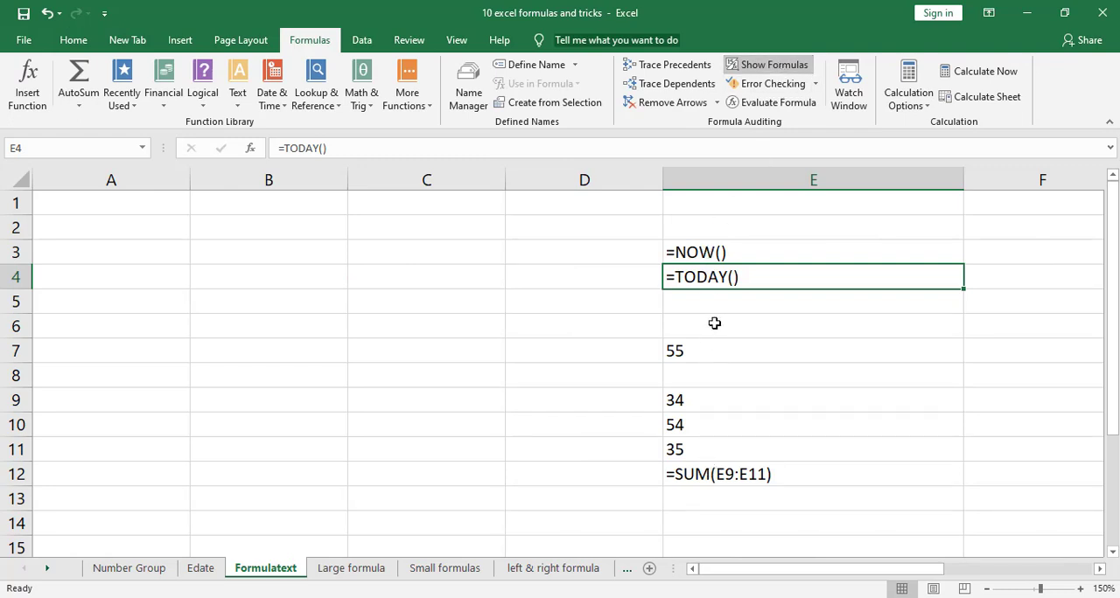
{"action": "left_click", "coordinate": [774, 65]}
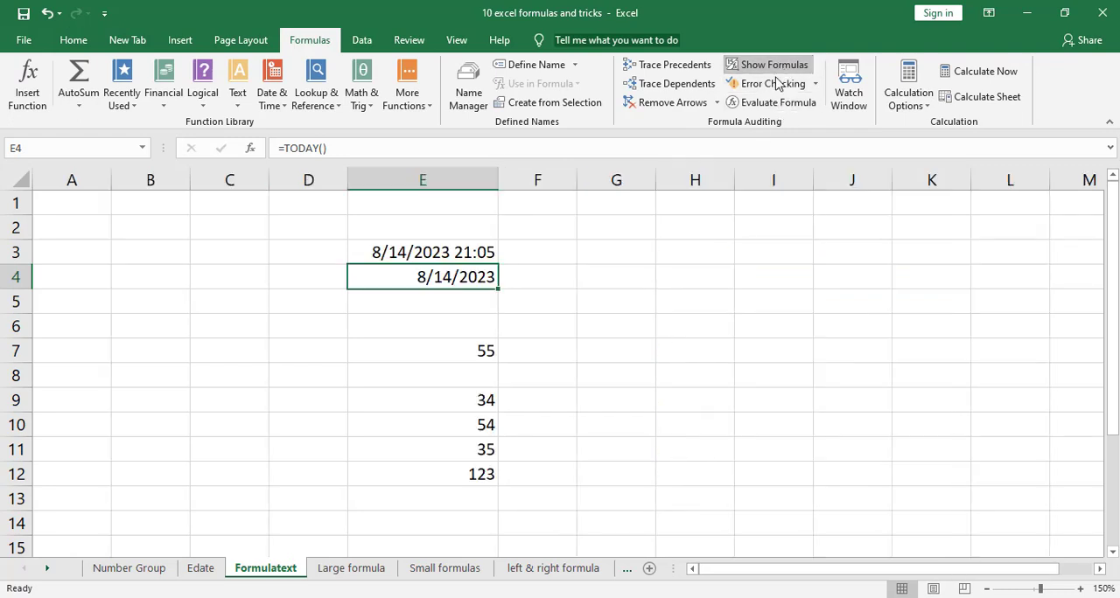
Enter =FORMULATEXT(E3) in F3 and fill the formula down to F4
{"action": "left_click", "coordinate": [545, 250]}
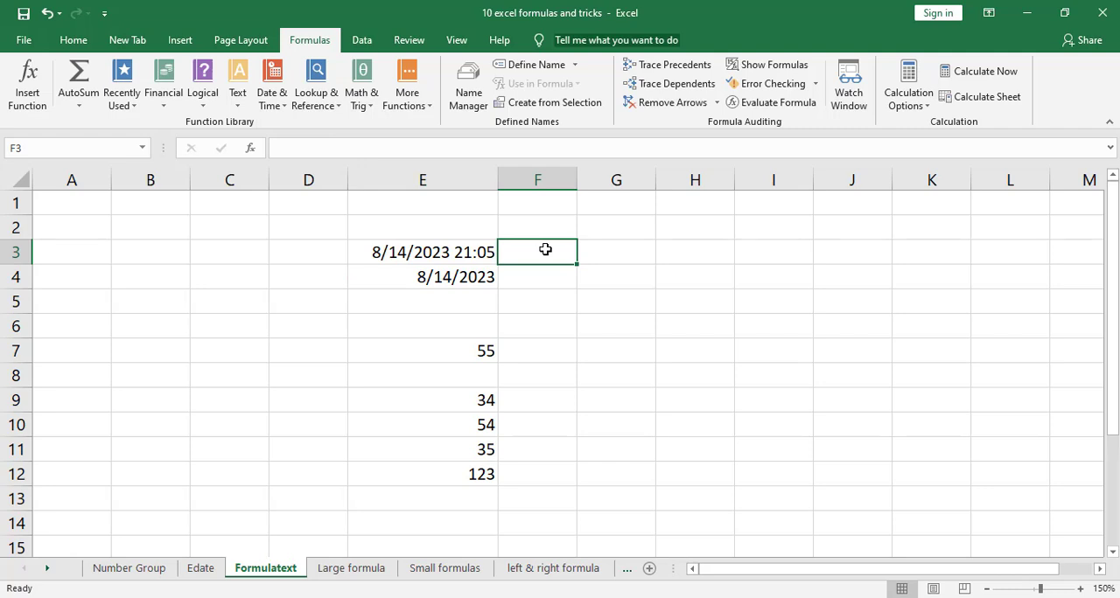
{"action": "type", "text": "="}
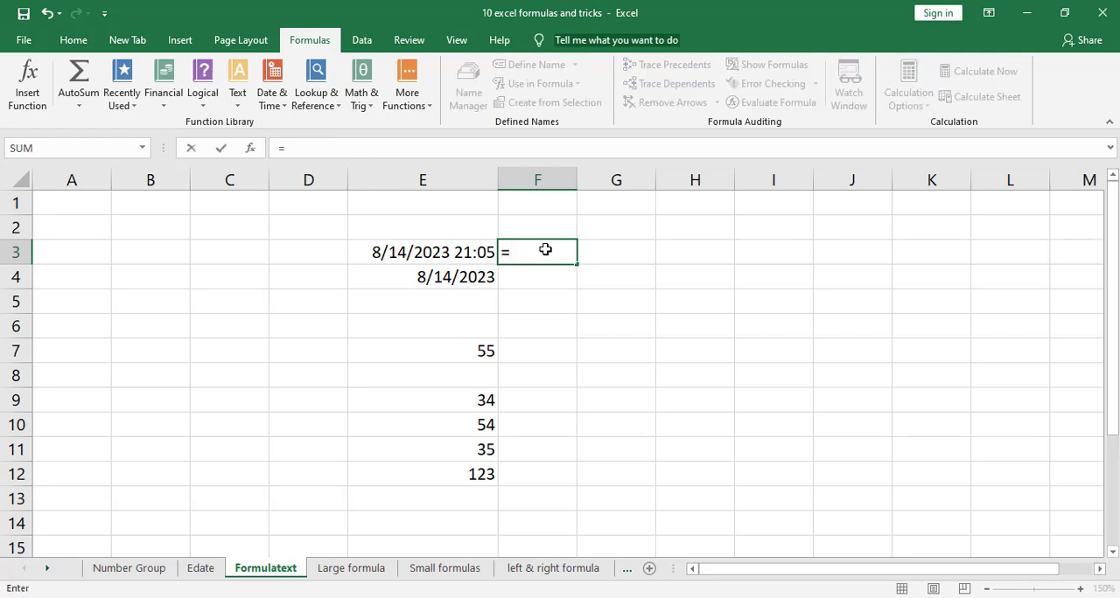
{"action": "type", "text": "form"}
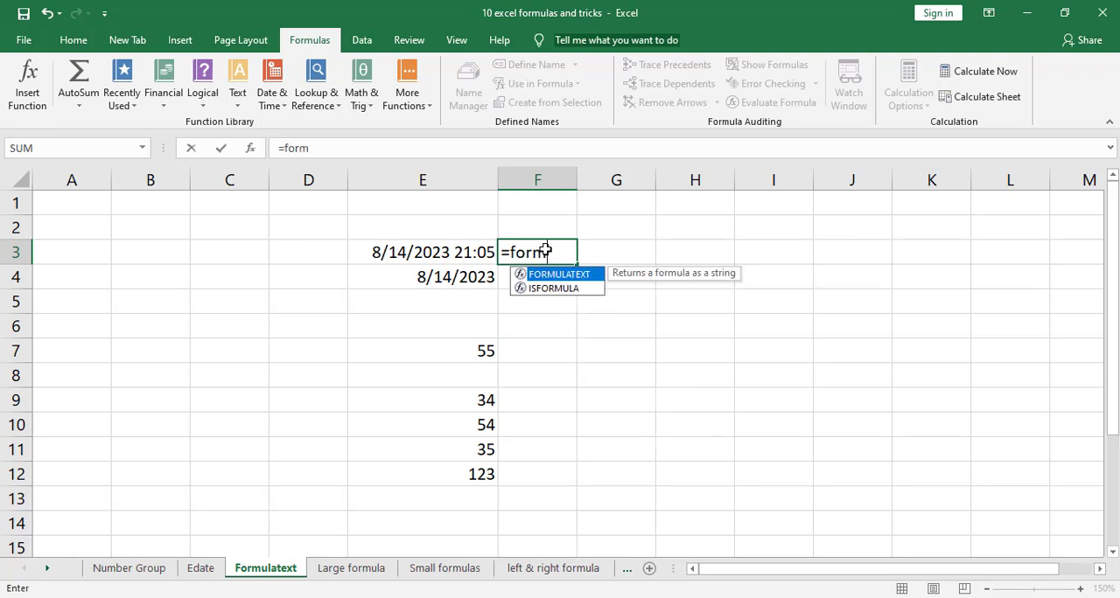
{"action": "type", "text": "ulatext"}
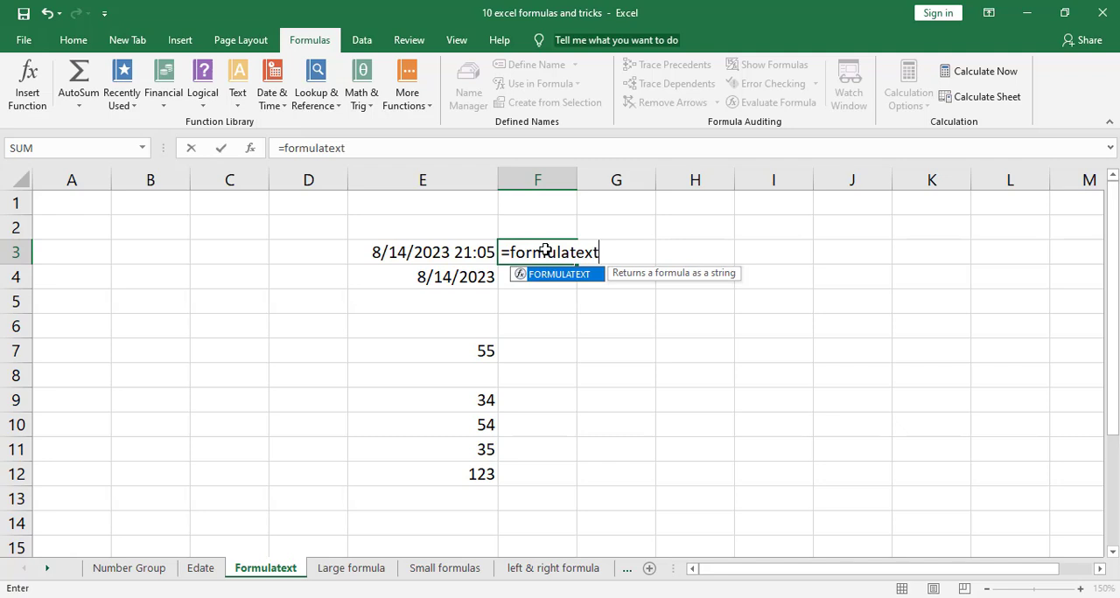
{"action": "type", "text": "("}
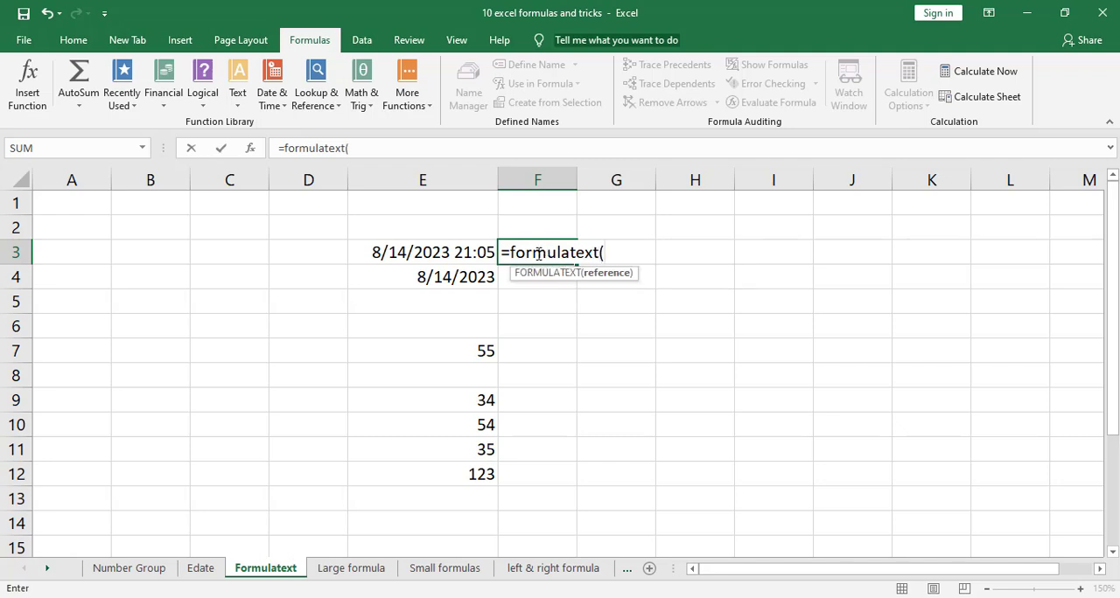
{"action": "left_click", "coordinate": [470, 253]}
{"action": "type", "text": ")"}
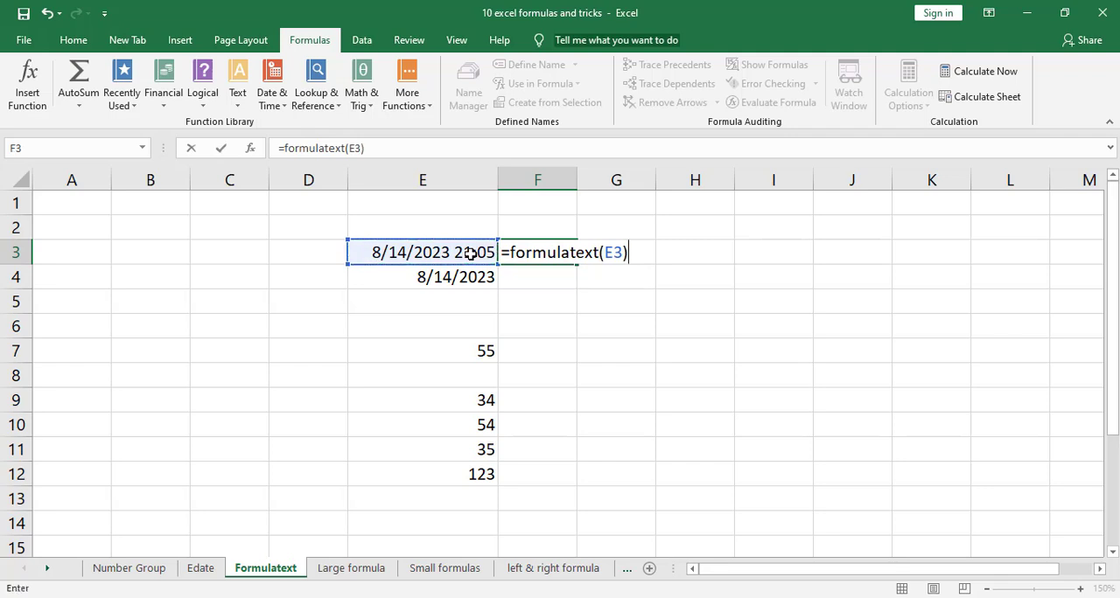
{"action": "key", "text": "Return"}
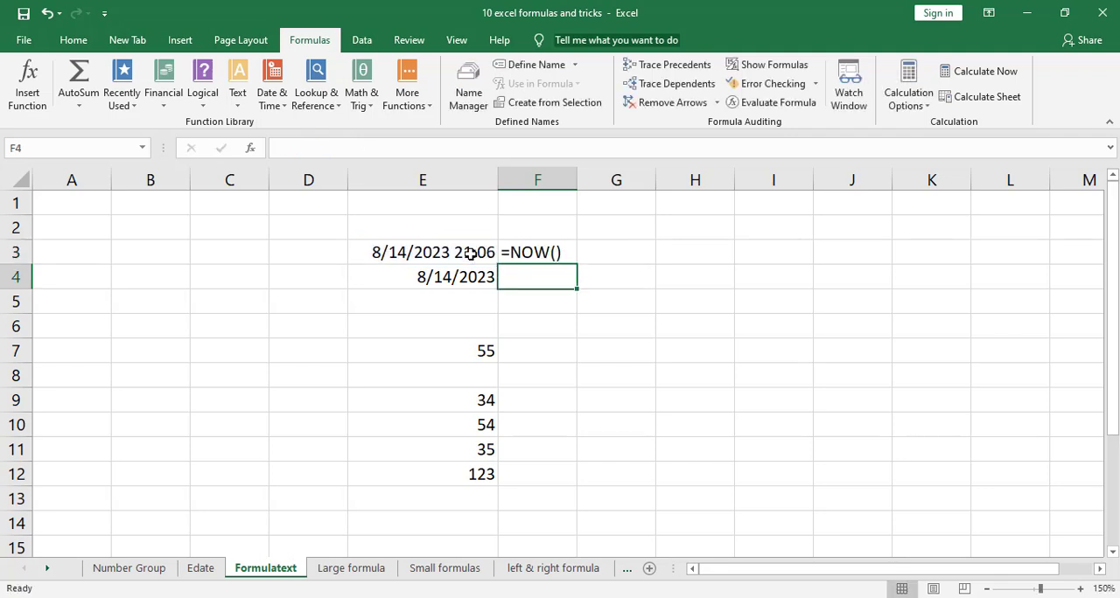
{"action": "left_click", "coordinate": [549, 252]}
{"action": "left_click_drag", "start_coordinate": [577, 265], "coordinate": [573, 285]}
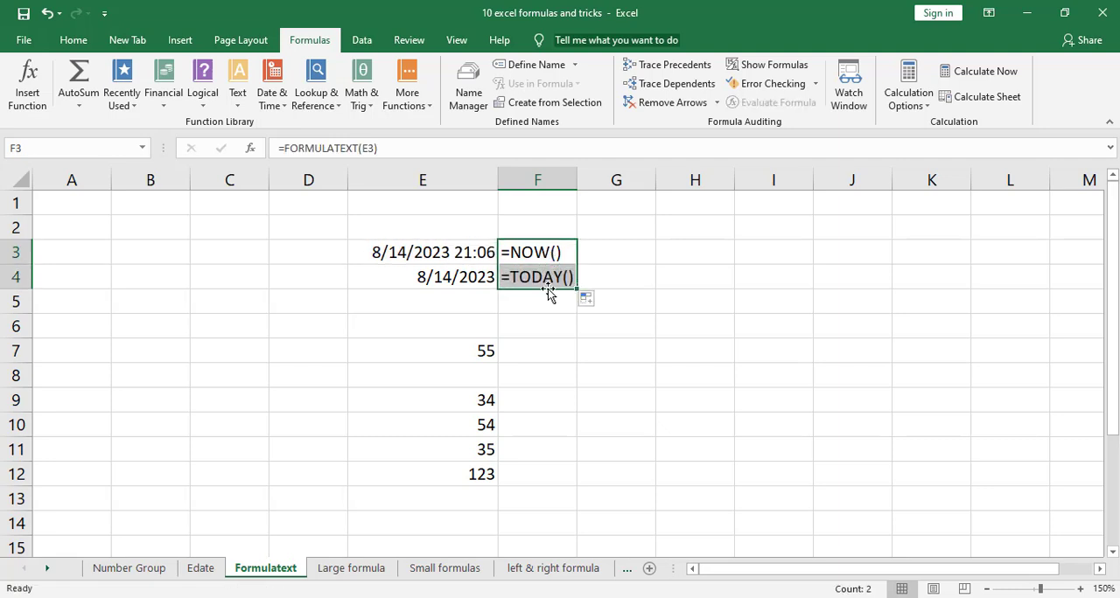
Enter a FORMULATEXT formula in F12 that references E12
{"action": "left_click", "coordinate": [542, 473]}
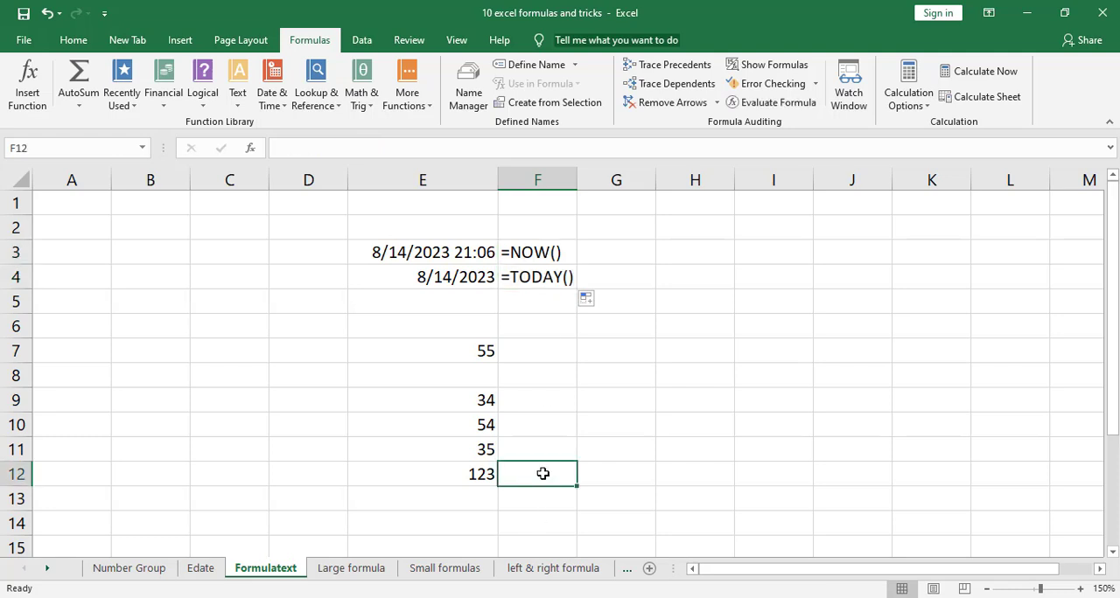
{"action": "type", "text": "="}
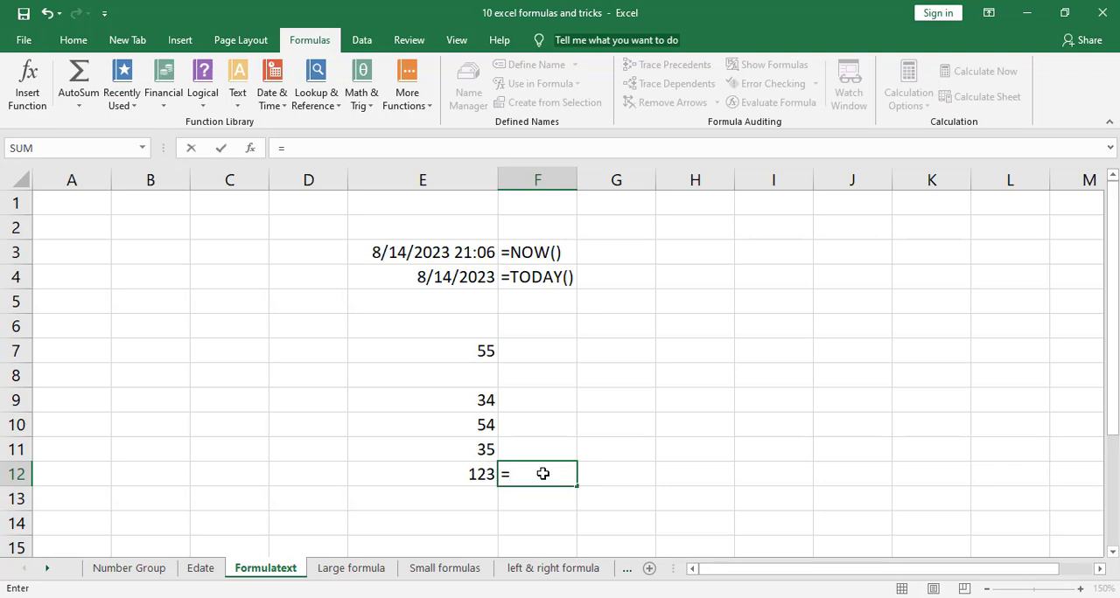
{"action": "type", "text": "f"}
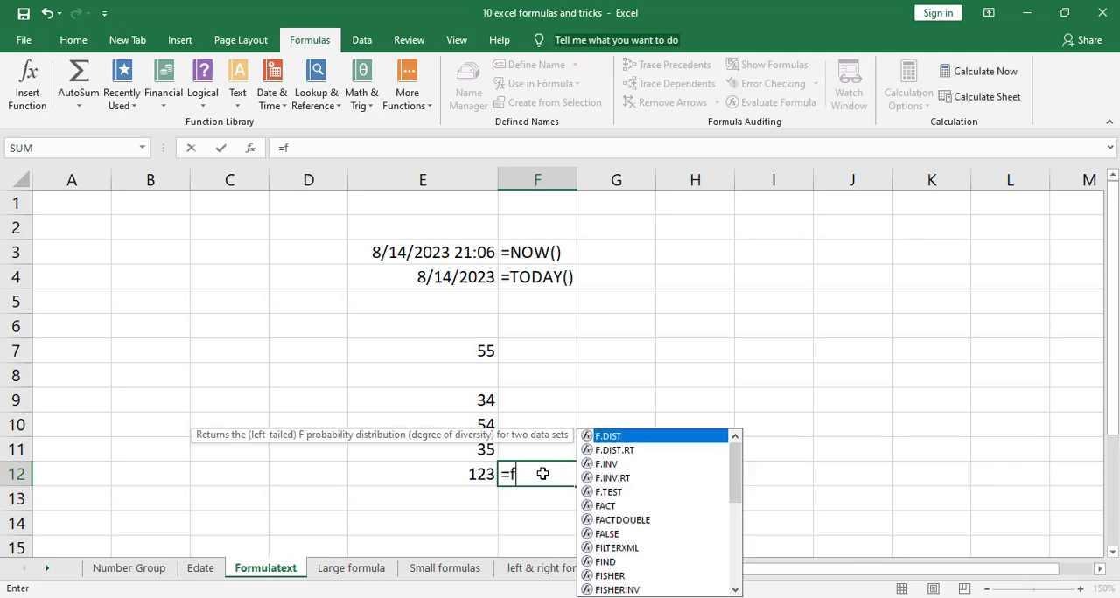
{"action": "type", "text": "ormu"}
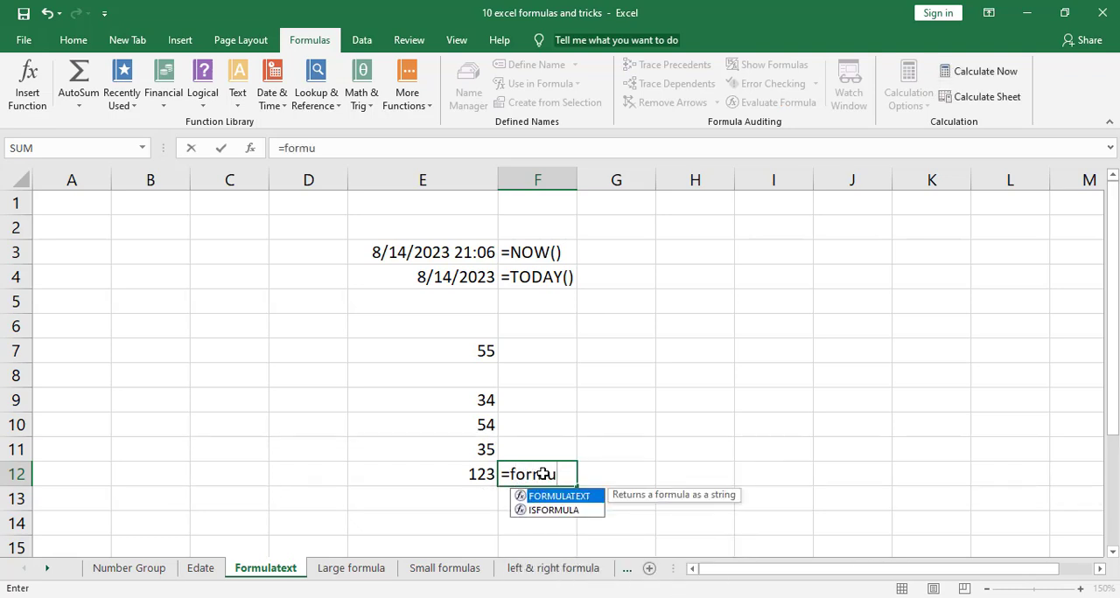
{"action": "type", "text": "latext"}
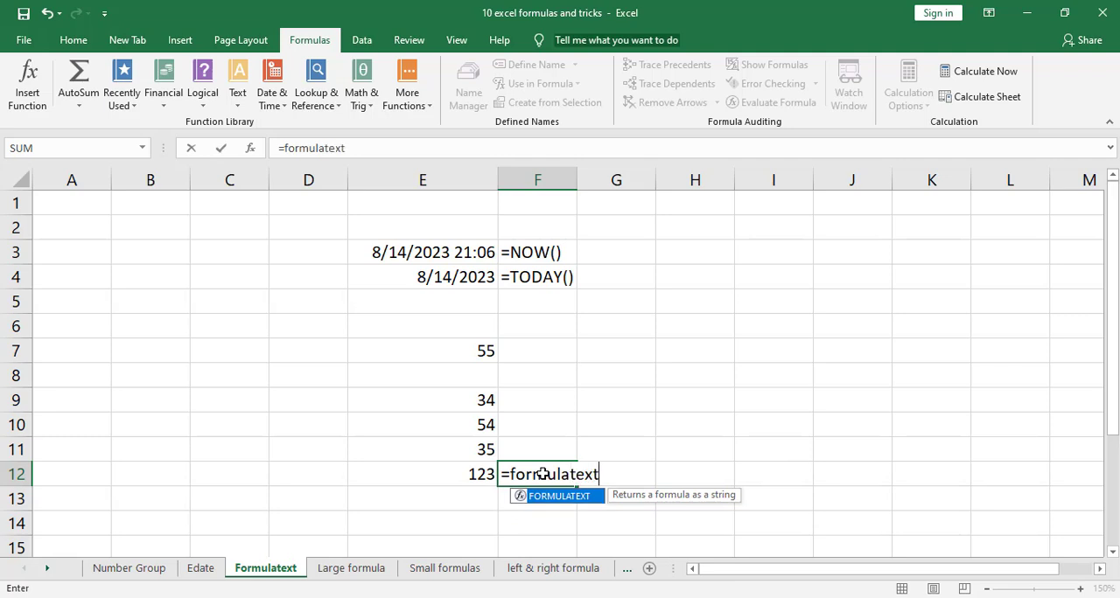
{"action": "type", "text": "("}
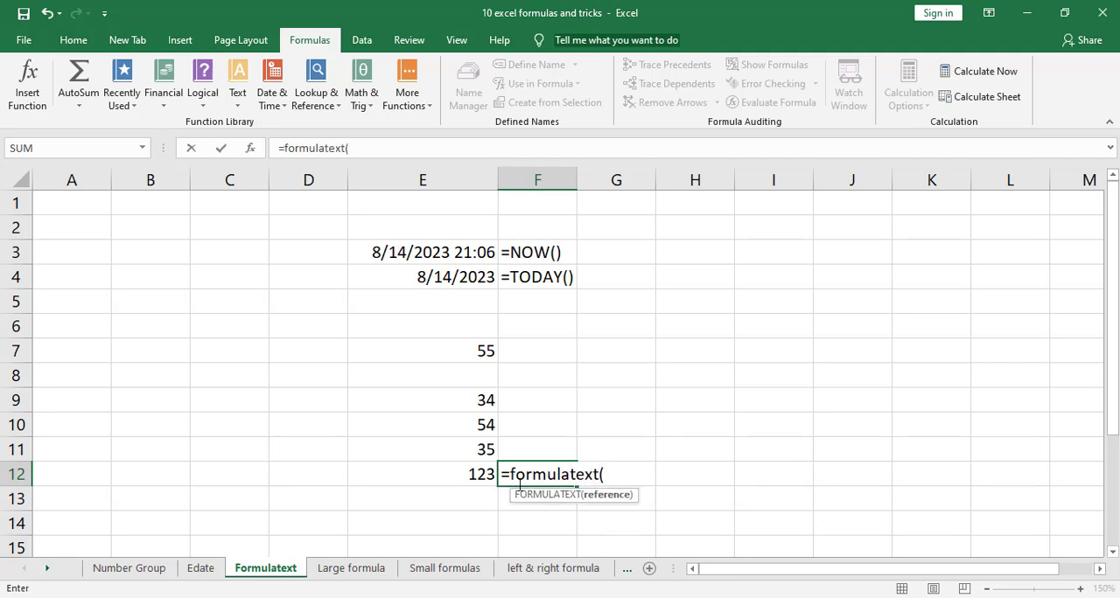
{"action": "left_click", "coordinate": [482, 474]}
{"action": "key", "text": "Return"}
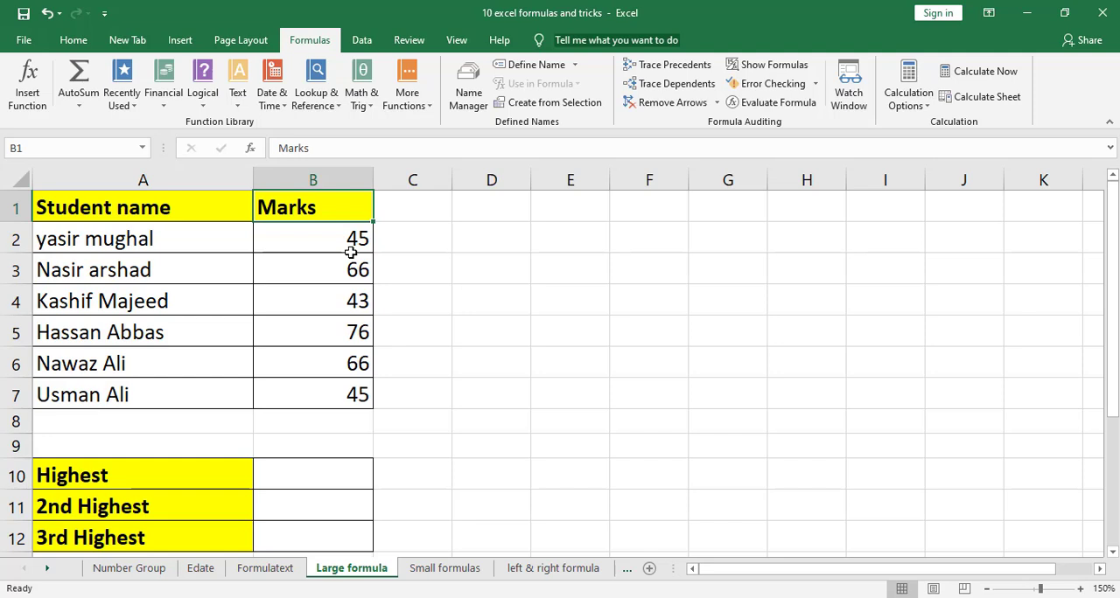
On the Large formula sheet, enter =LARGE(B2:B7,1) in B10 for the highest mark
{"action": "left_click", "coordinate": [311, 469]}
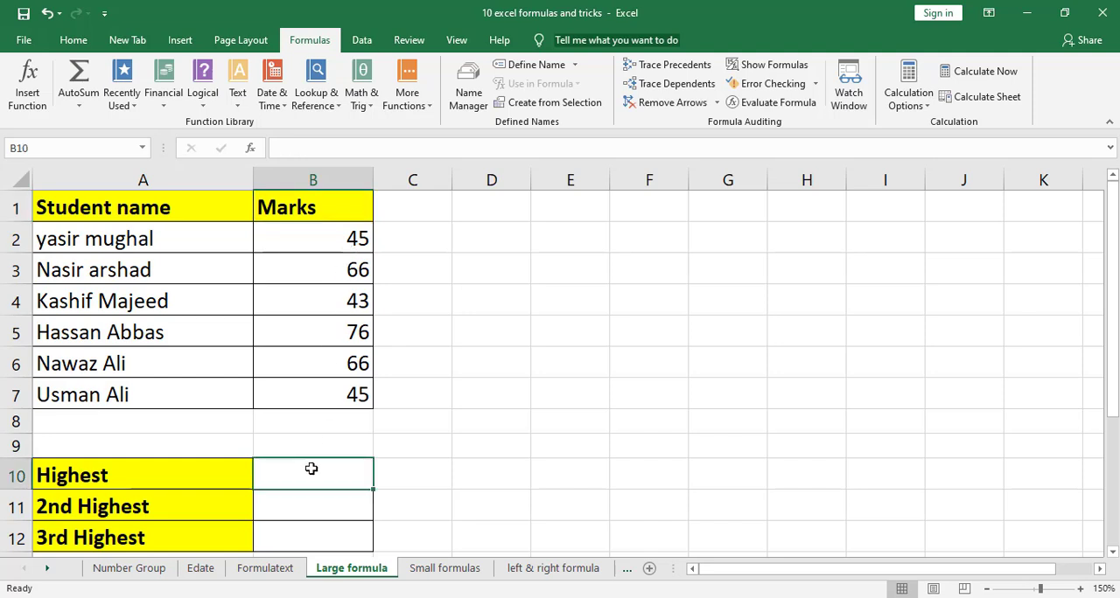
{"action": "type", "text": "=la"}
{"action": "key", "text": "BackSpace"}
{"action": "key", "text": "BackSpace"}
{"action": "type", "text": "large"}
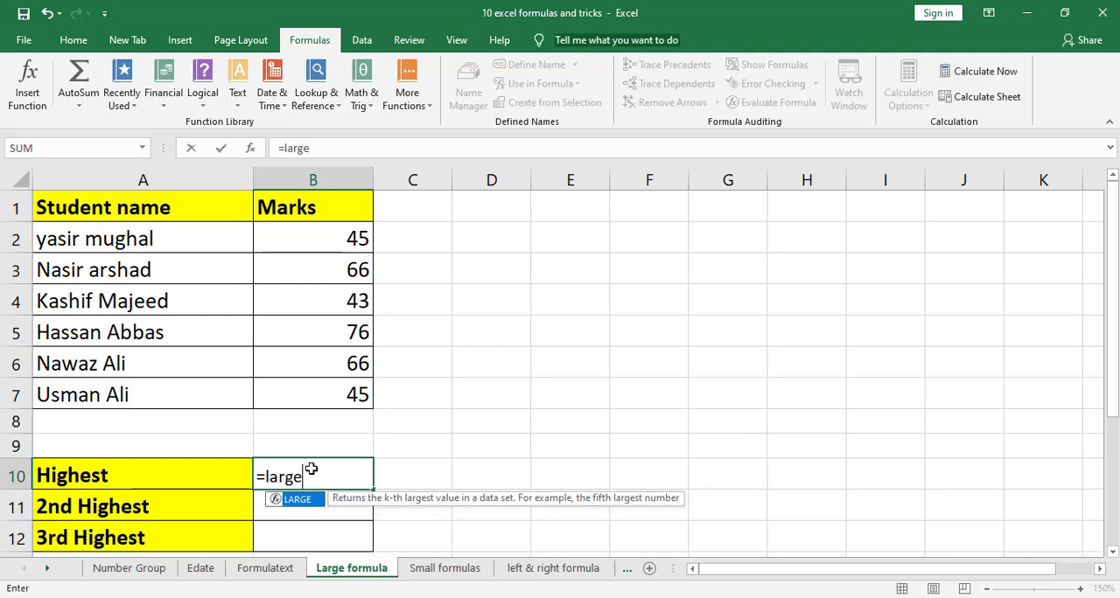
{"action": "type", "text": "("}
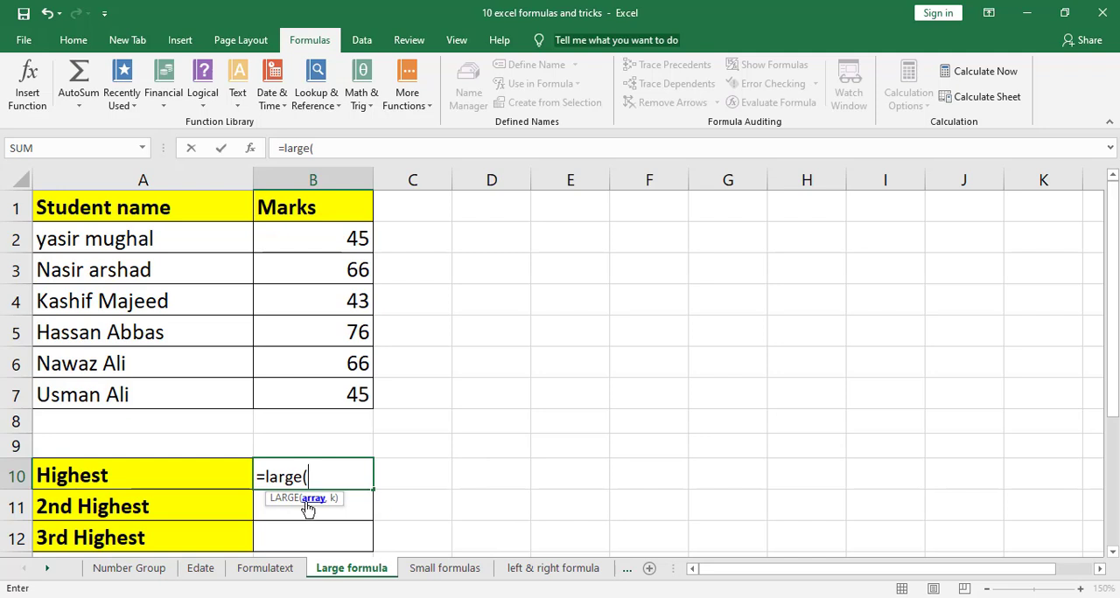
{"action": "left_click_drag", "start_coordinate": [355, 238], "coordinate": [353, 391]}
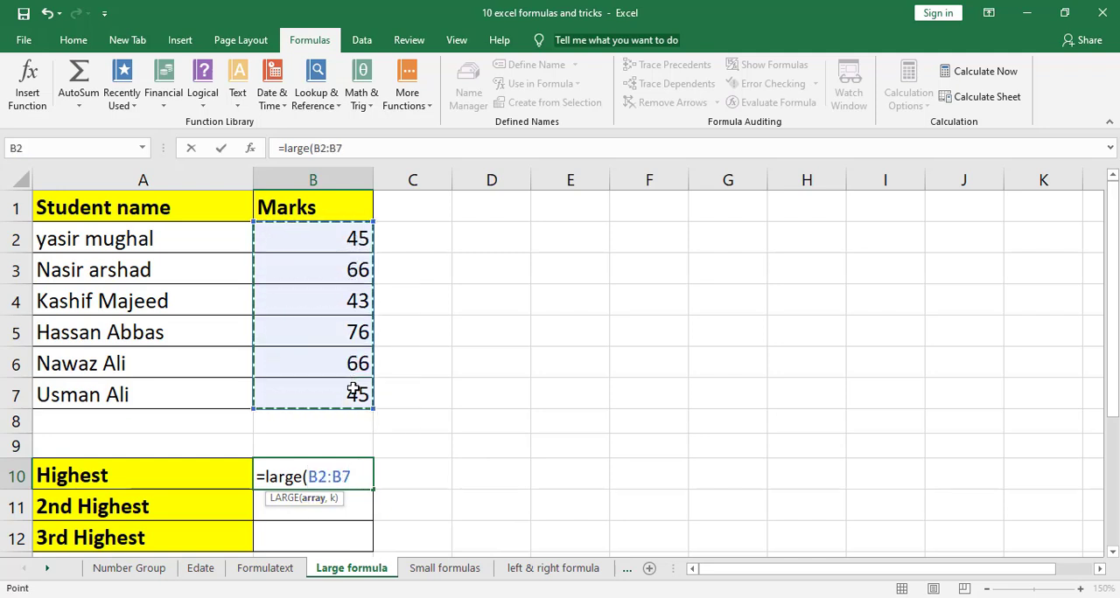
{"action": "type", "text": ","}
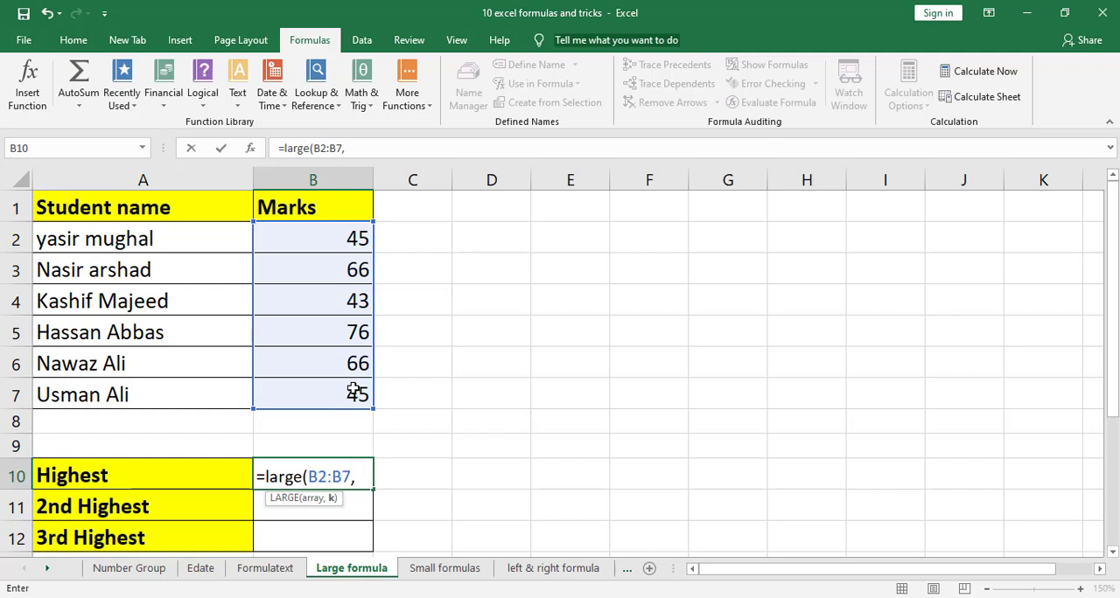
{"action": "type", "text": "1)"}
{"action": "key", "text": "Return"}
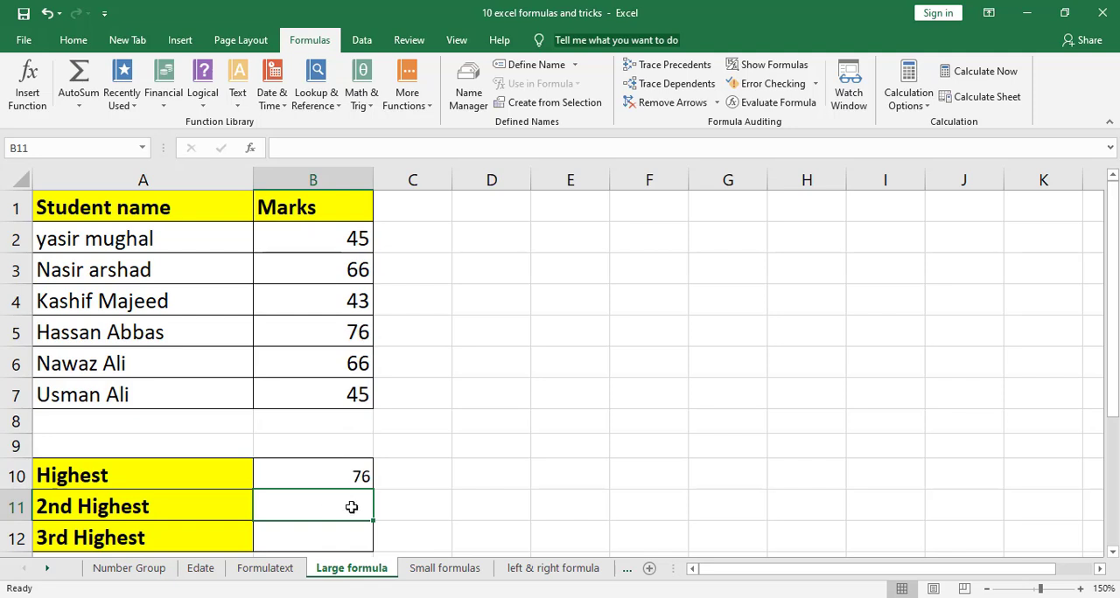
Enter =LARGE(B2:B7,2) in B11 for the 2nd highest mark
{"action": "type", "text": "=l"}
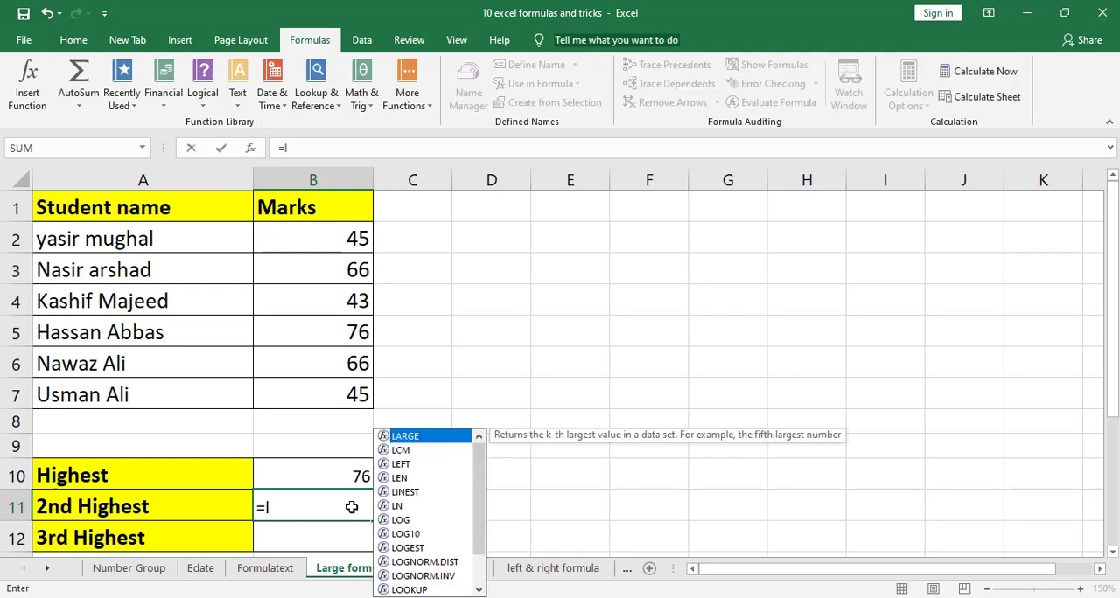
{"action": "type", "text": "arge"}
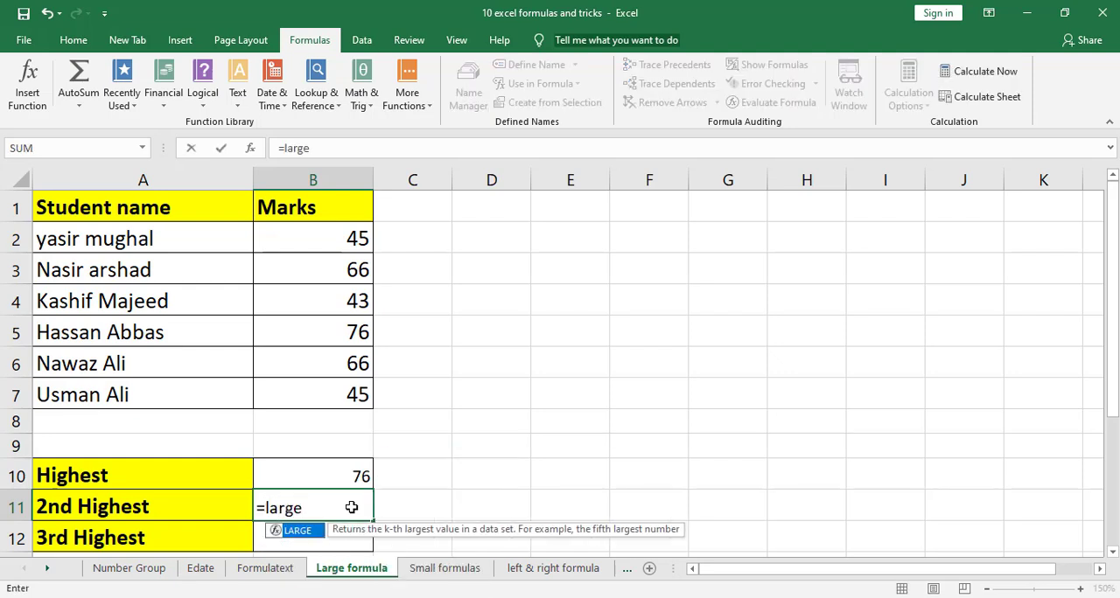
{"action": "type", "text": "("}
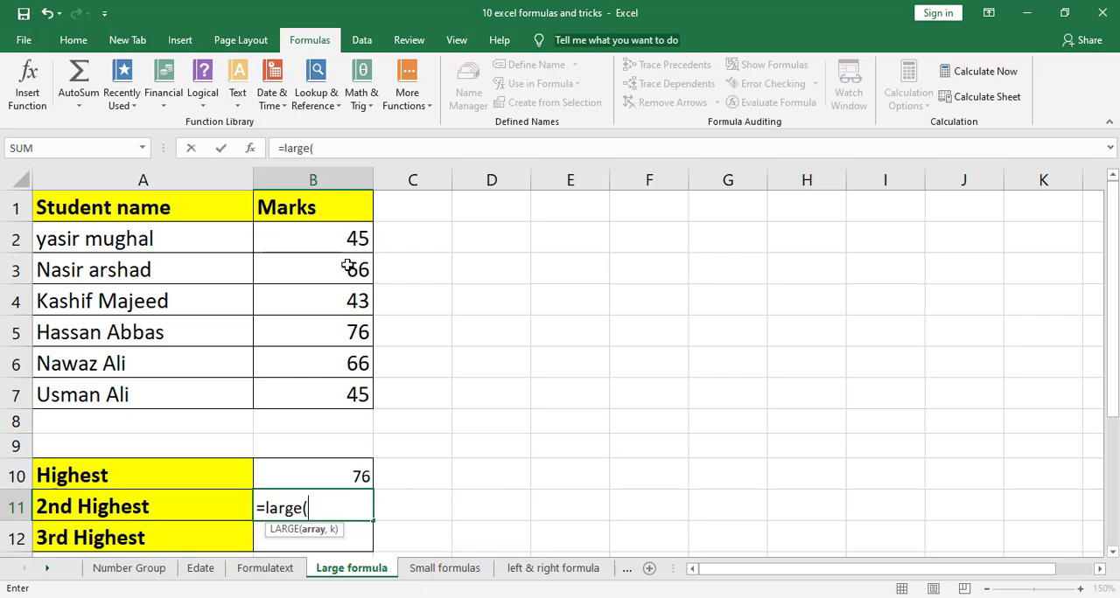
{"action": "left_click_drag", "start_coordinate": [356, 239], "coordinate": [347, 385]}
{"action": "type", "text": ","}
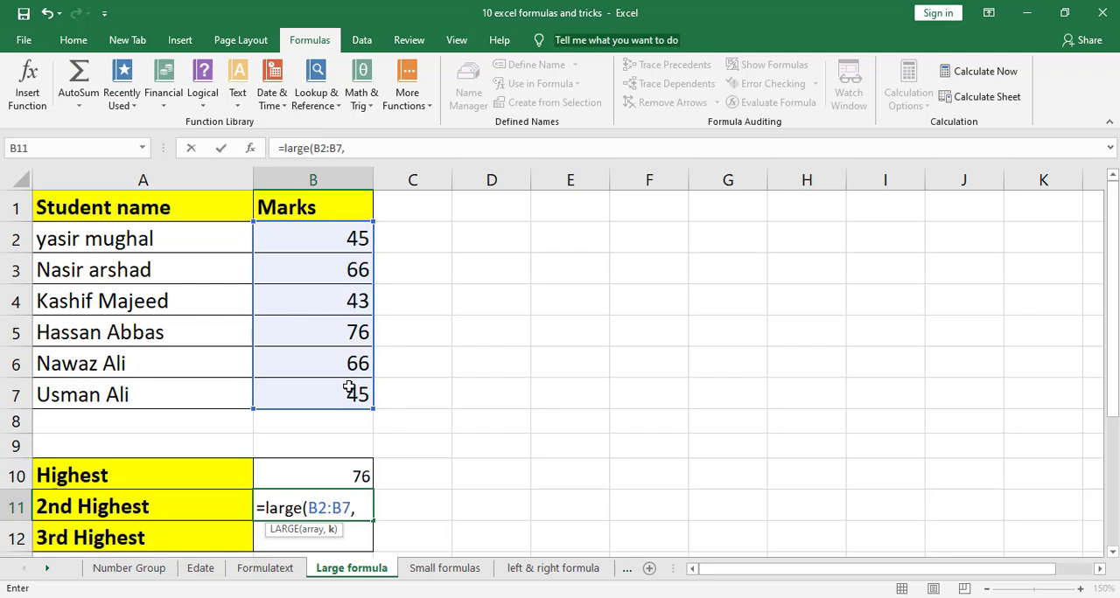
{"action": "type", "text": "2)"}
{"action": "key", "text": "Return"}
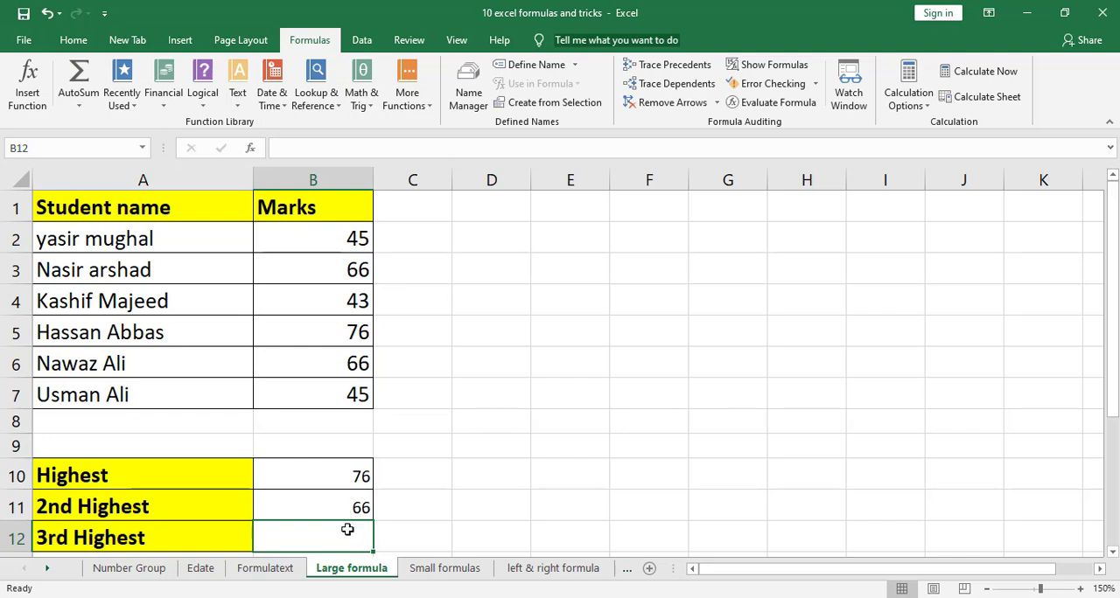
Enter =LARGE(B2:B7,3) in B12 for the 3rd highest mark
{"action": "type", "text": "=l"}
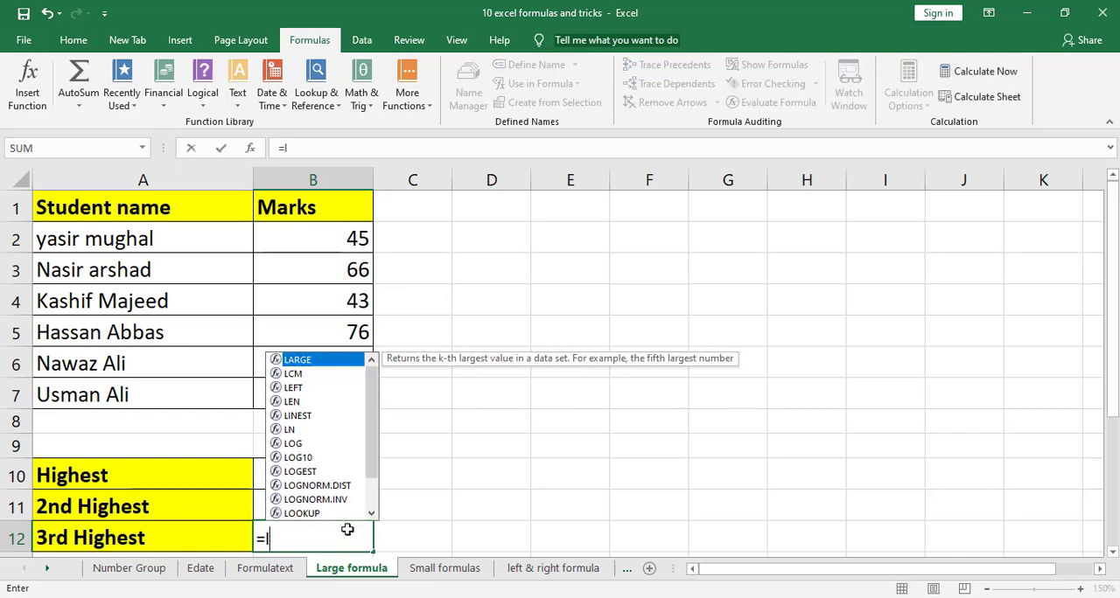
{"action": "type", "text": "arge"}
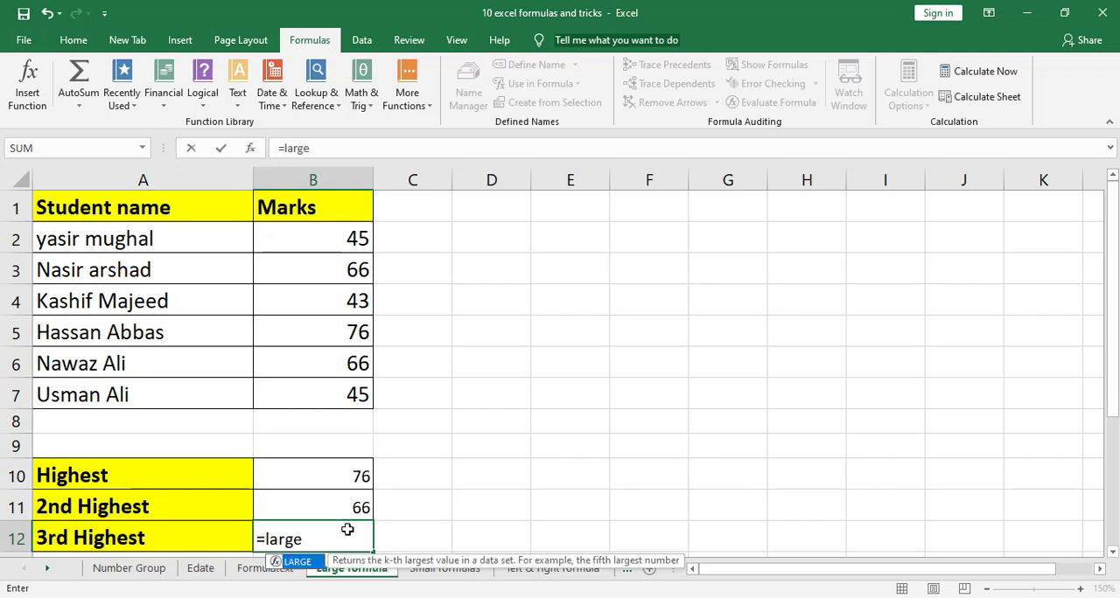
{"action": "type", "text": "("}
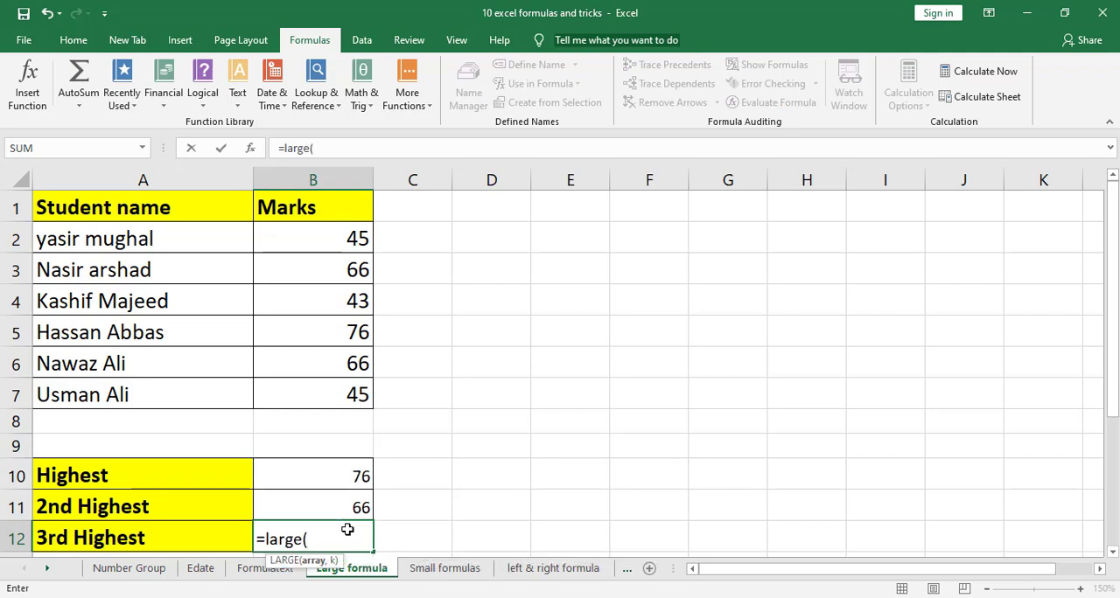
{"action": "left_click", "coordinate": [361, 246]}
{"action": "left_click_drag", "start_coordinate": [361, 245], "coordinate": [359, 395]}
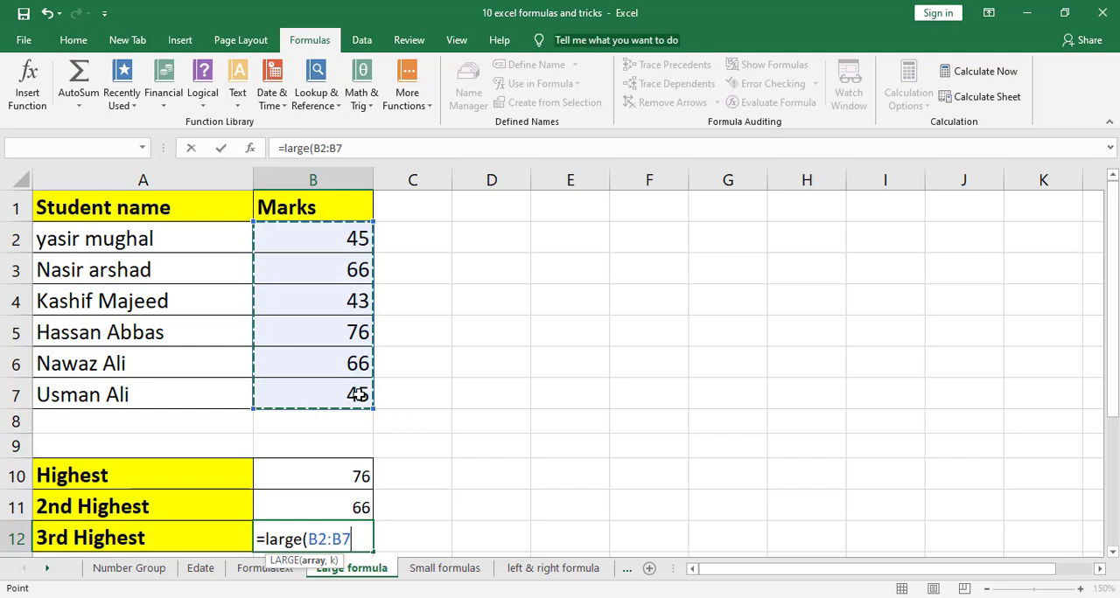
{"action": "type", "text": ",3"}
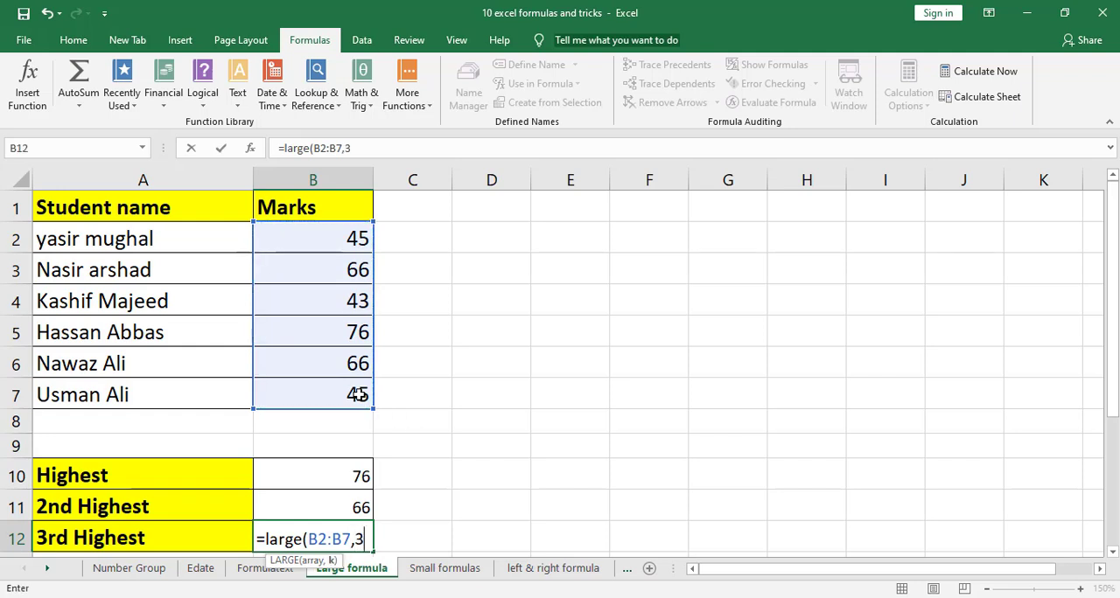
{"action": "type", "text": ")"}
{"action": "key", "text": "Return"}
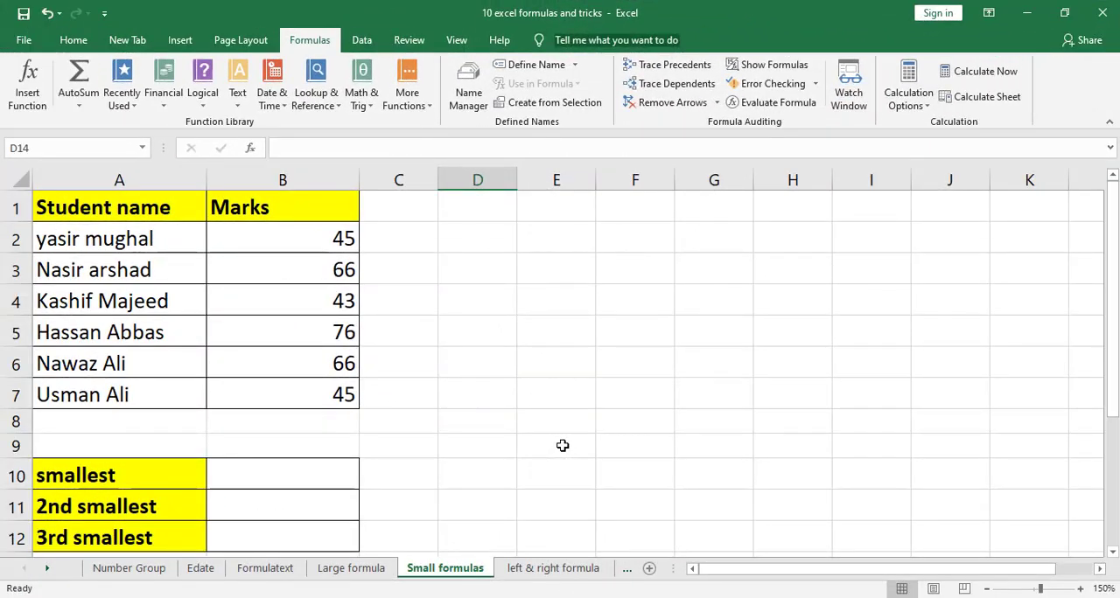
On the Small formulas sheet, enter =SMALL(B2:B7,1) in B10 for the smallest mark
{"action": "left_click", "coordinate": [318, 476]}
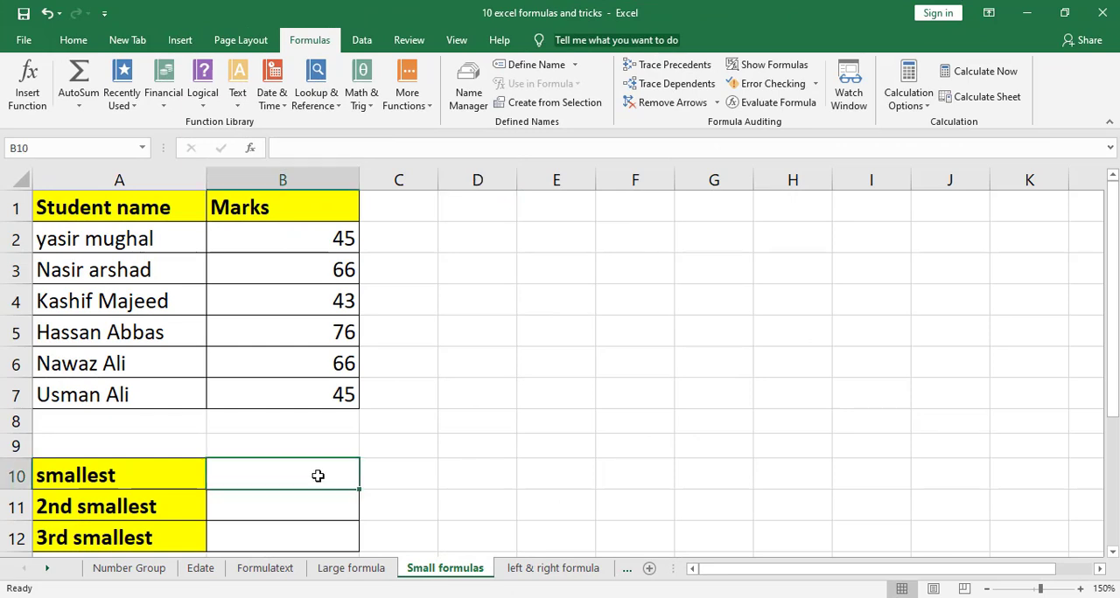
{"action": "type", "text": "=s"}
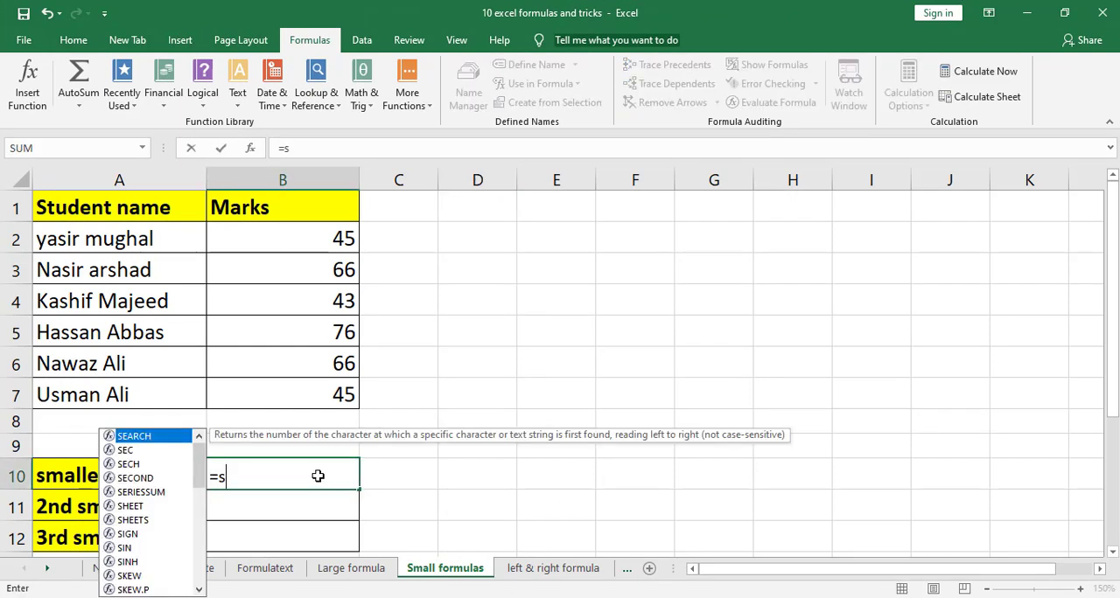
{"action": "type", "text": "mall"}
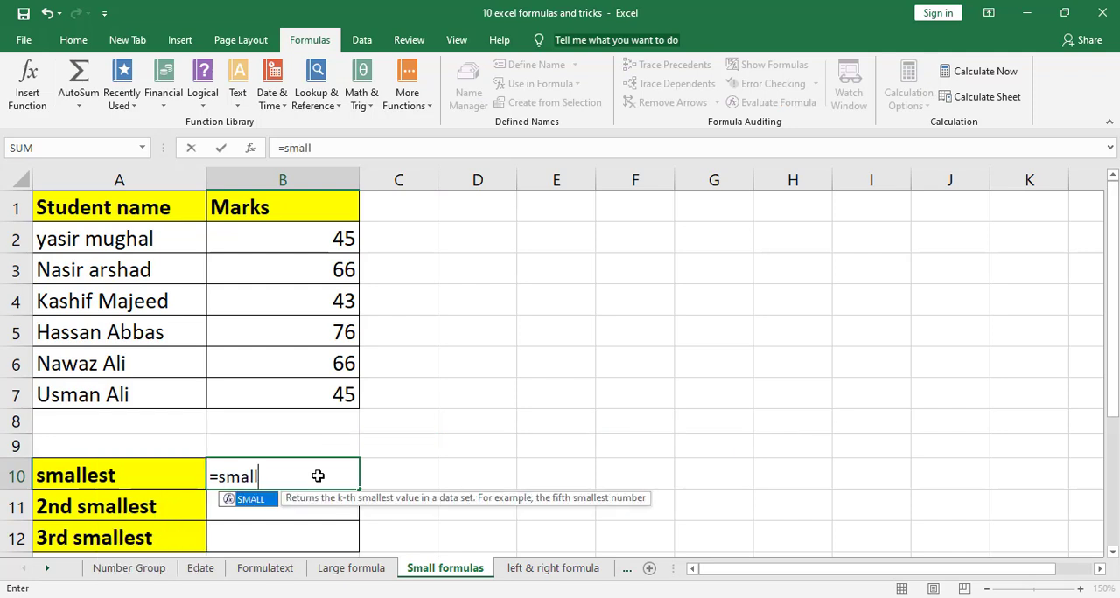
{"action": "type", "text": "("}
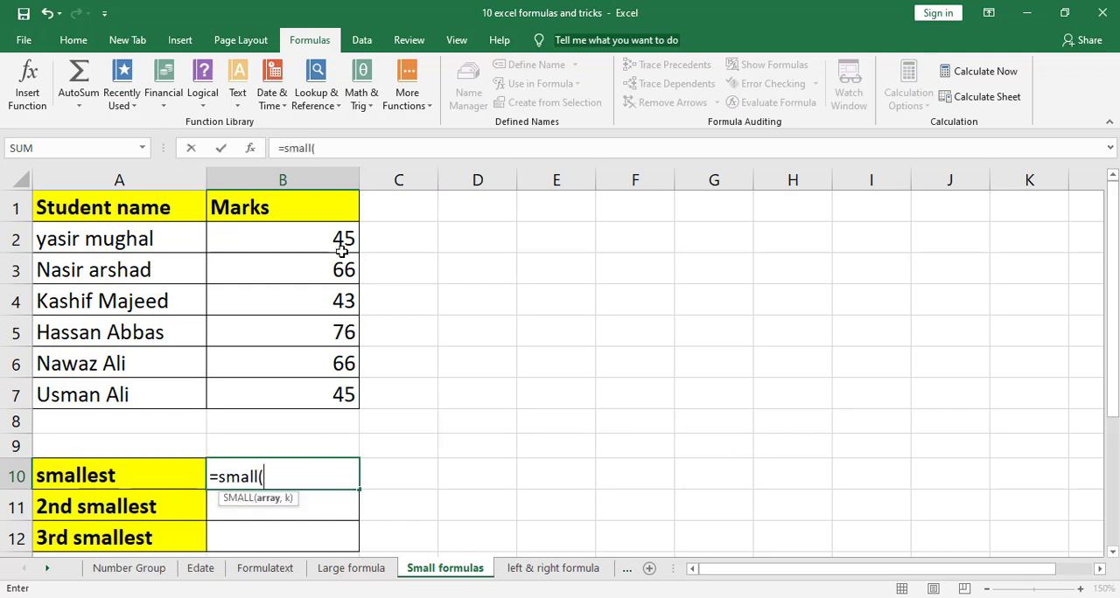
{"action": "left_click_drag", "start_coordinate": [341, 237], "coordinate": [338, 391]}
{"action": "type", "text": ",1)"}
{"action": "key", "text": "Return"}
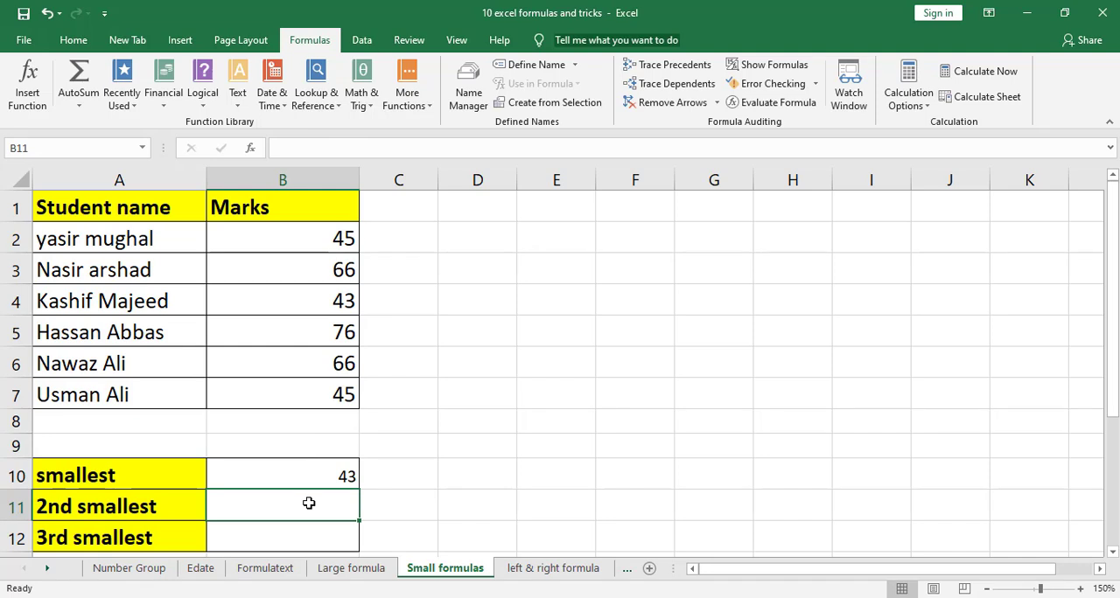
Enter =SMALL(B2:B7,2) in B11 for the 2nd smallest mark
{"action": "type", "text": "=s"}
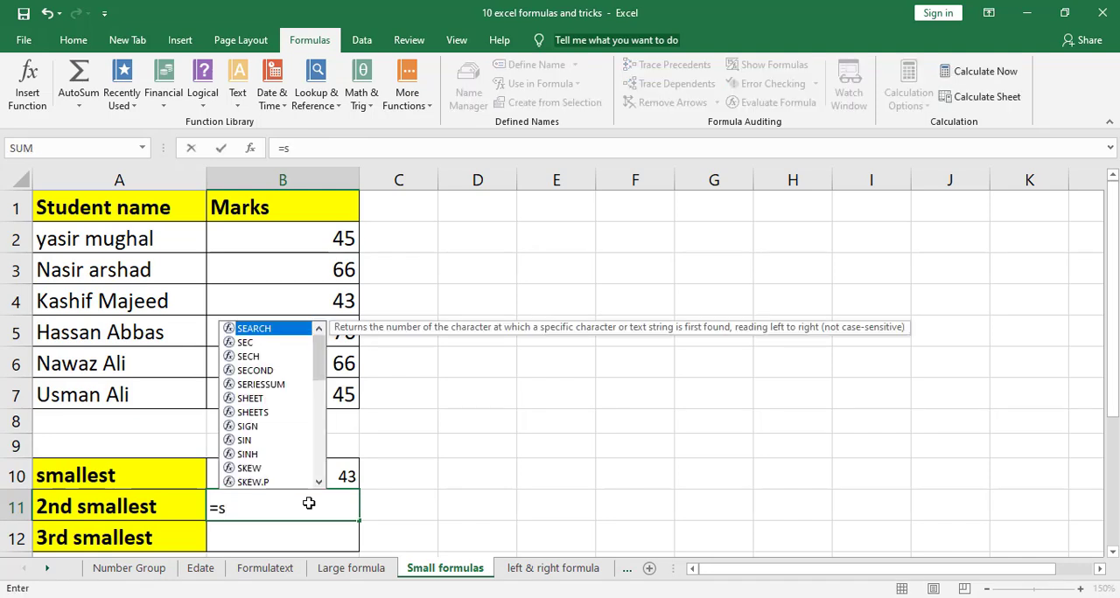
{"action": "type", "text": "mall"}
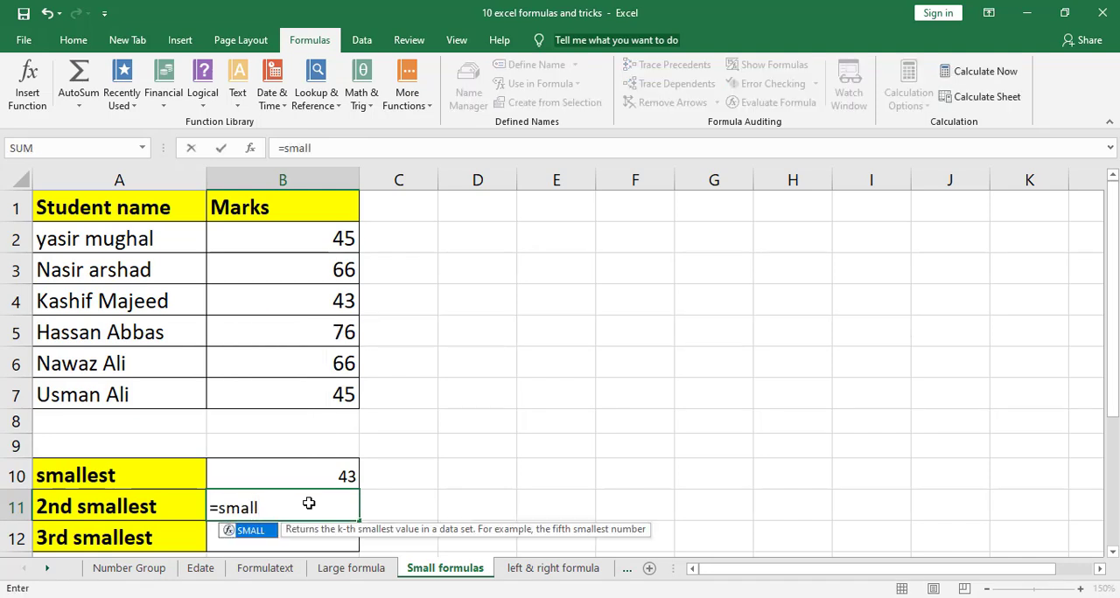
{"action": "type", "text": "("}
{"action": "left_click_drag", "start_coordinate": [341, 238], "coordinate": [328, 394]}
{"action": "type", "text": ",2"}
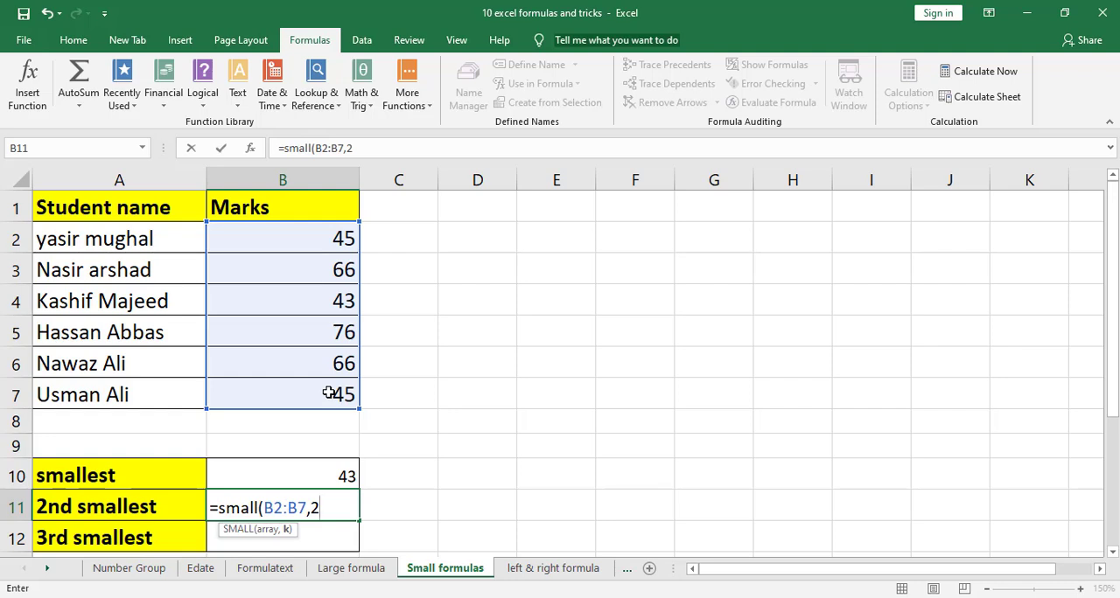
{"action": "key", "text": "Return"}
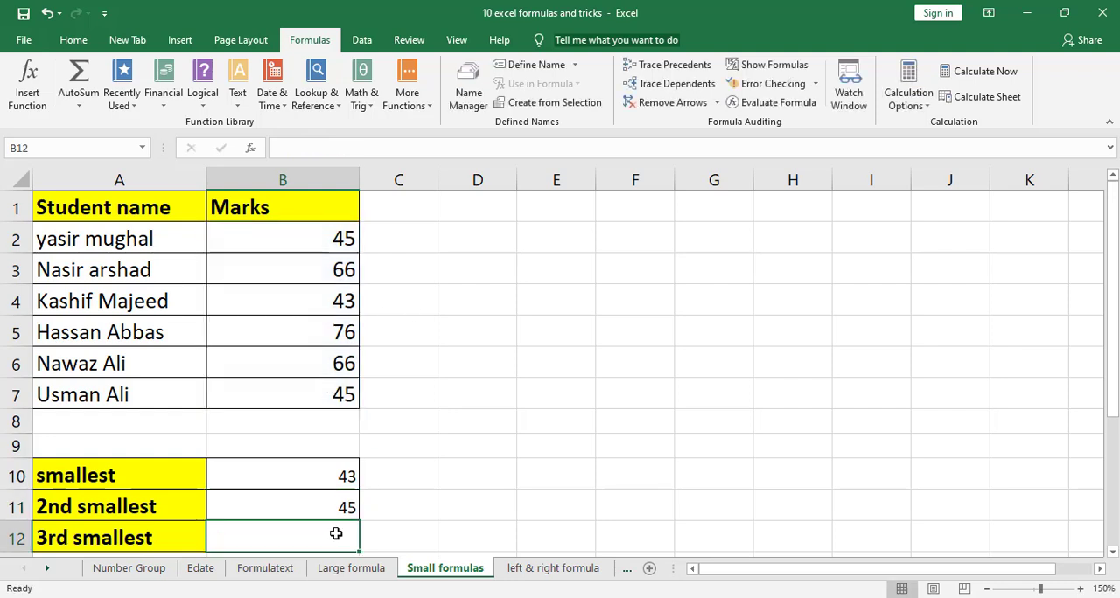
Enter =SMALL(B2:B7,3) in B12 for the 3rd smallest mark
{"action": "type", "text": "="}
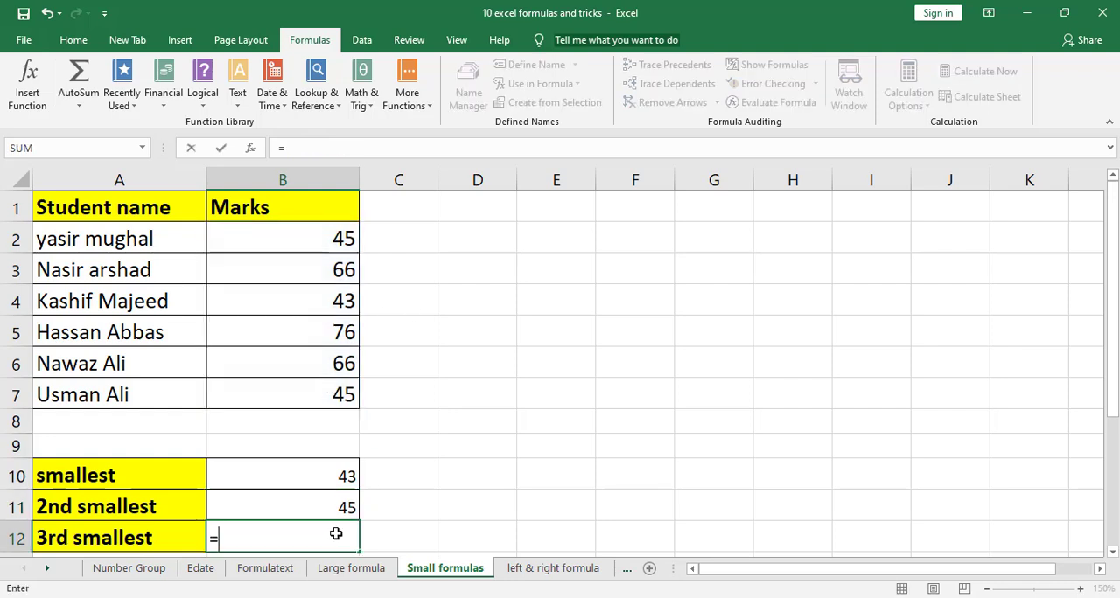
{"action": "type", "text": "small("}
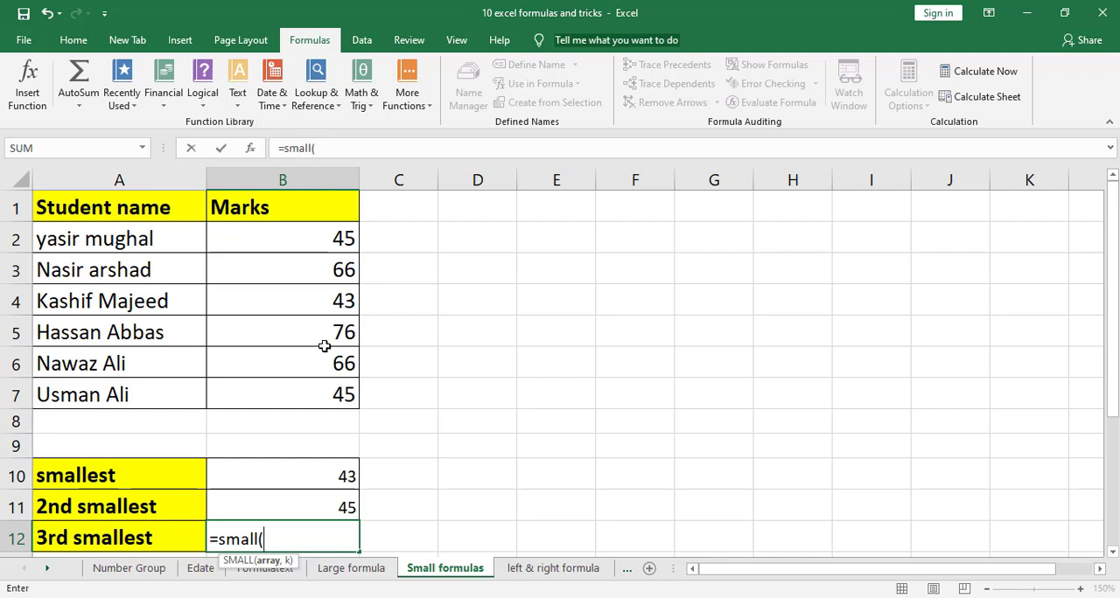
{"action": "left_click_drag", "start_coordinate": [332, 243], "coordinate": [323, 399]}
{"action": "type", "text": ",3)"}
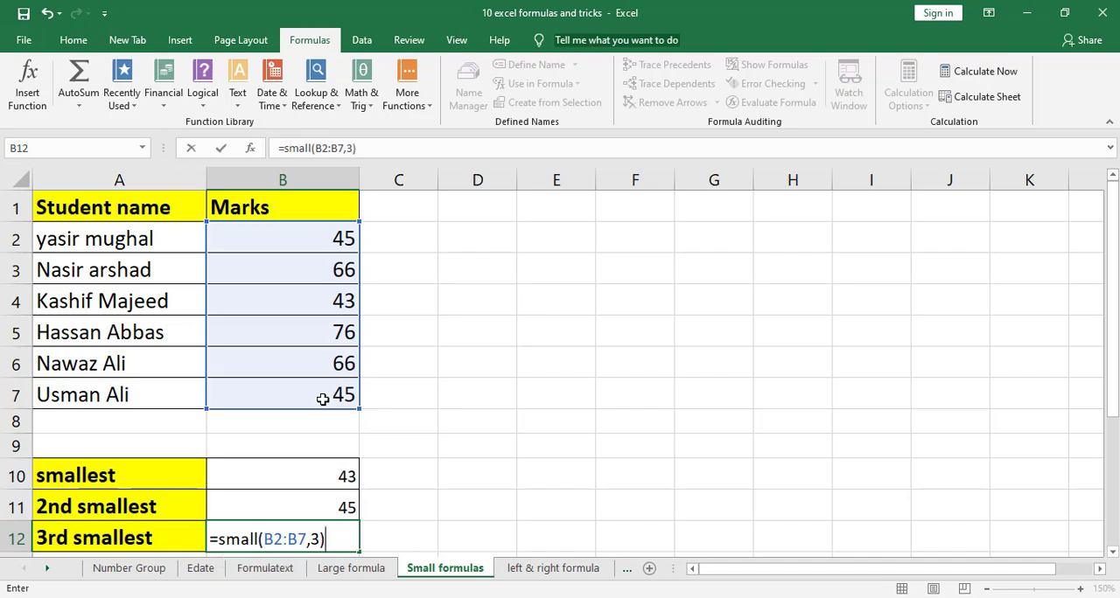
{"action": "key", "text": "Return"}
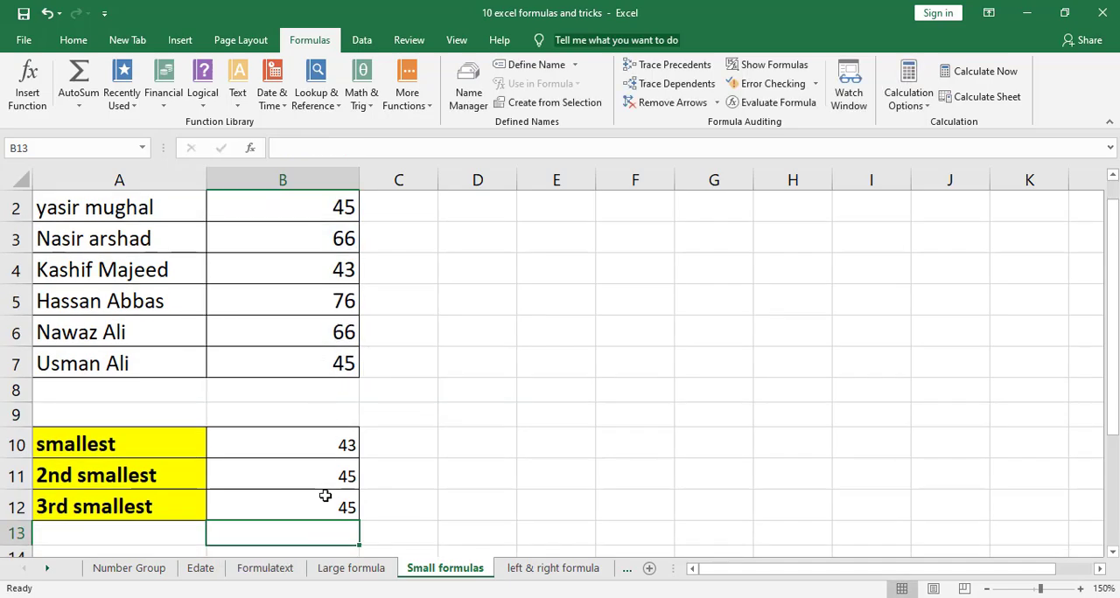
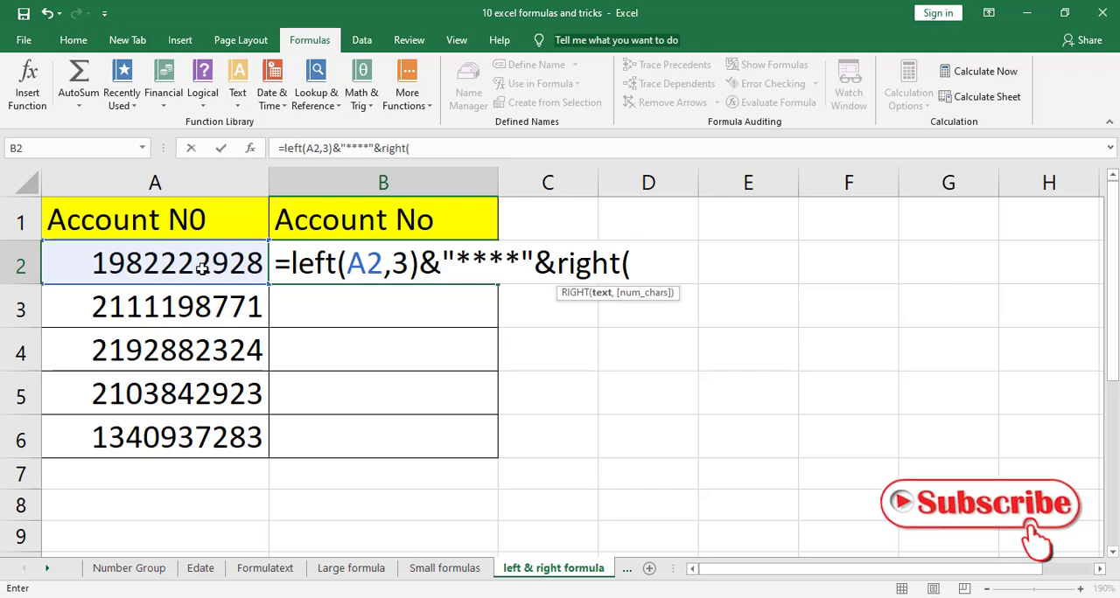
Complete the account masking formula in B2 as =LEFT(A2,3)&"****"&RIGHT(A2,3) and fill it down to B6
{"action": "left_click", "coordinate": [129, 261]}
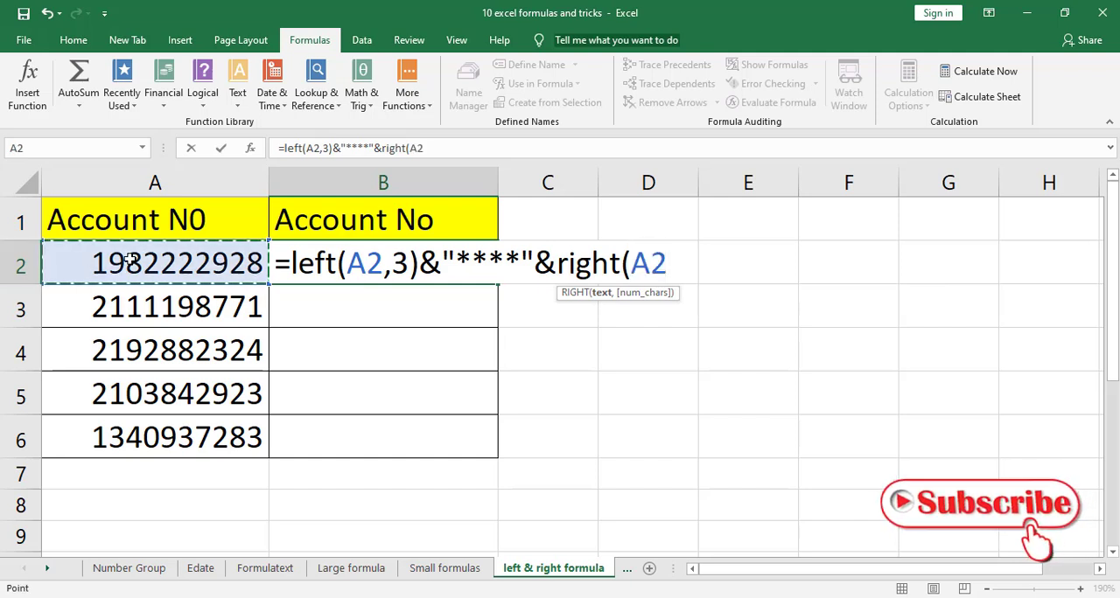
{"action": "type", "text": ","}
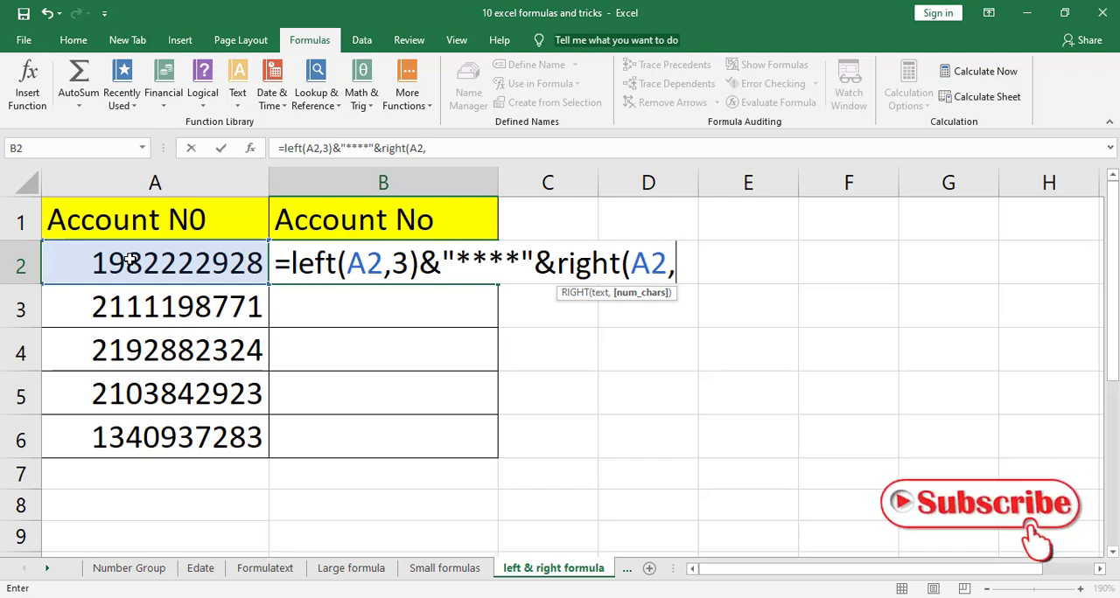
{"action": "type", "text": "3)"}
{"action": "key", "text": "Return"}
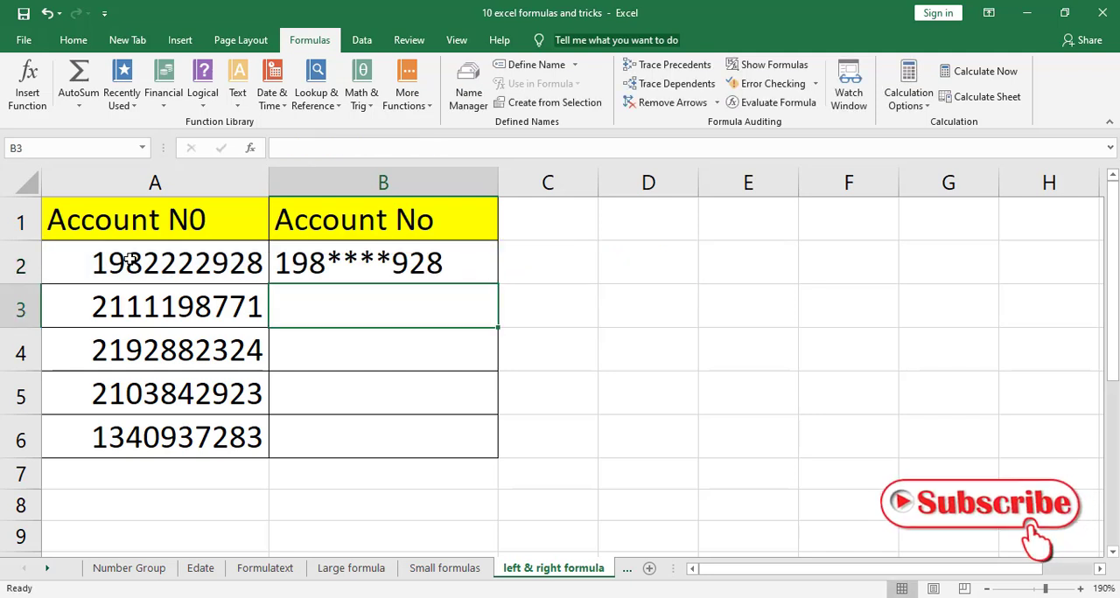
{"action": "left_click", "coordinate": [376, 265]}
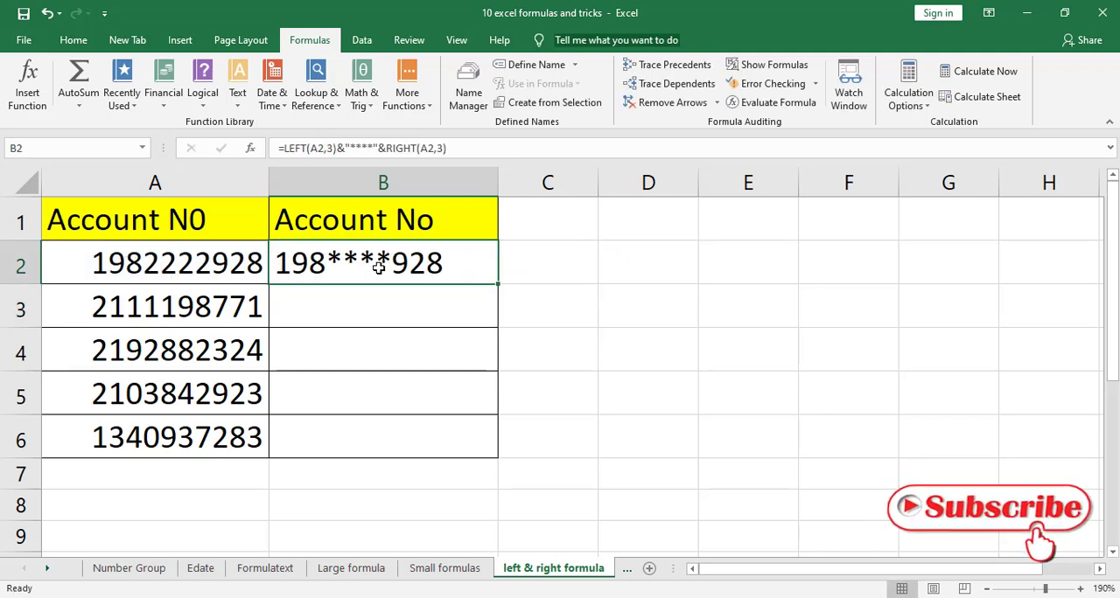
{"action": "double_click", "coordinate": [499, 286]}
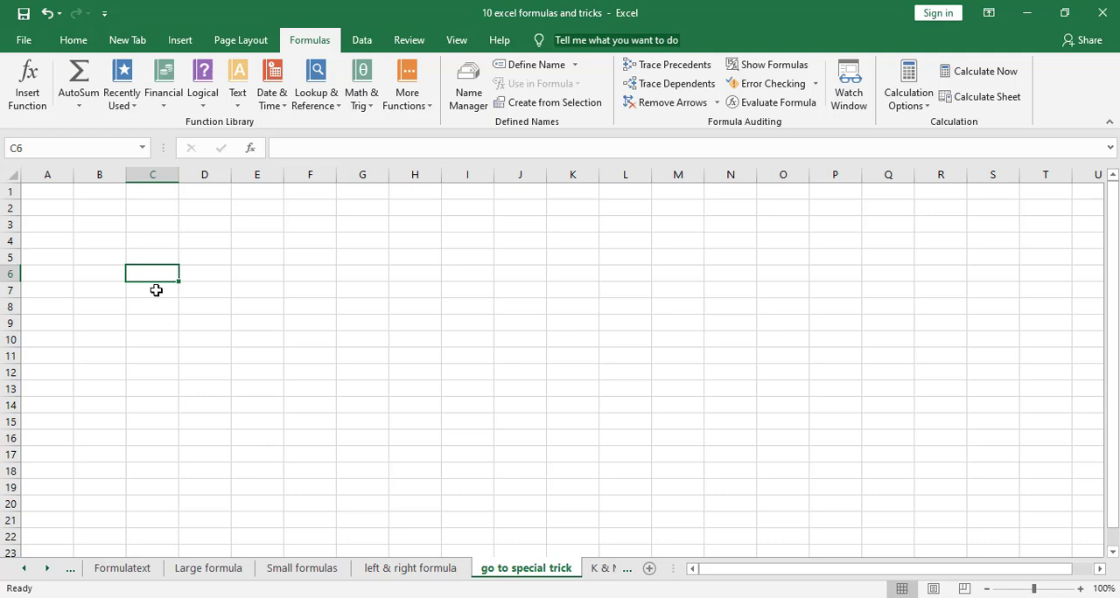
On the go to special trick sheet, select C6:K150 using Go To with reference k150 and apply borders to the range
{"action": "left_click_drag", "start_coordinate": [166, 273], "coordinate": [467, 481]}
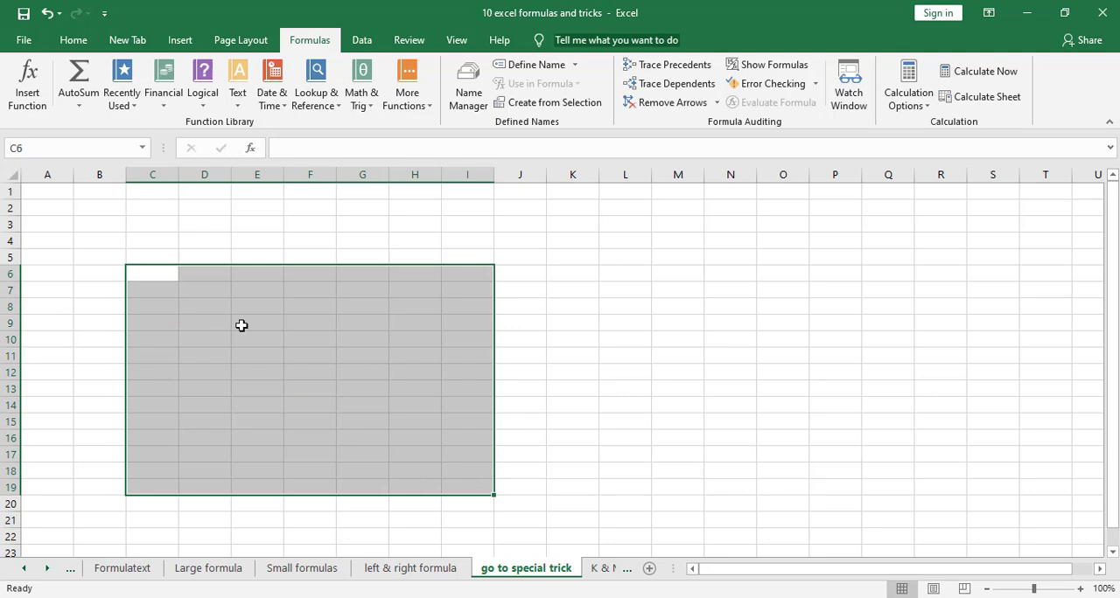
{"action": "left_click", "coordinate": [160, 275]}
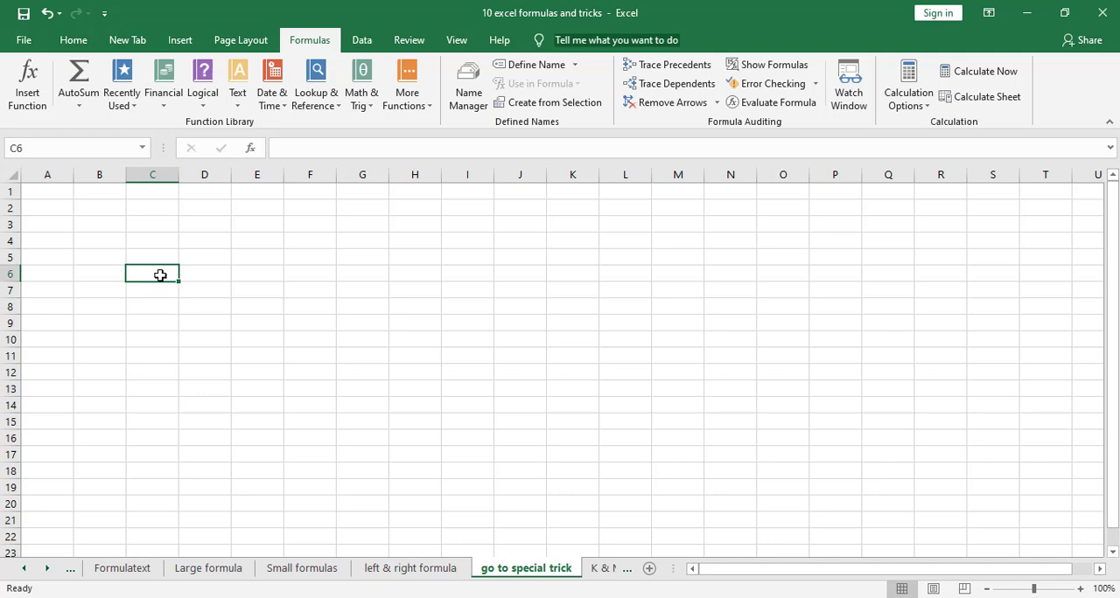
{"action": "key", "text": "F5"}
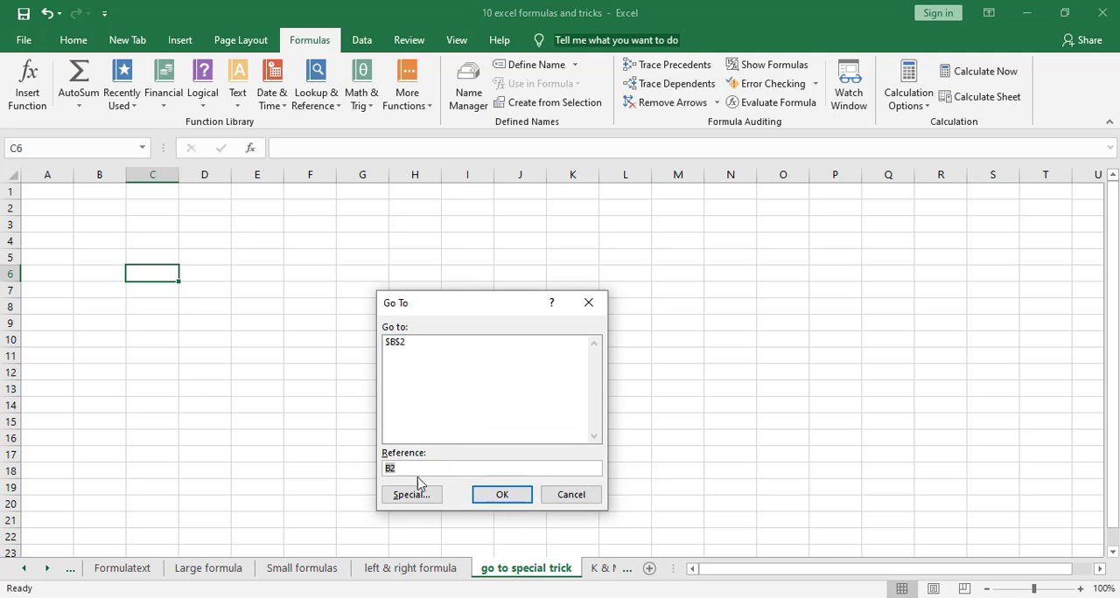
{"action": "key", "text": "BackSpace"}
{"action": "type", "text": "k"}
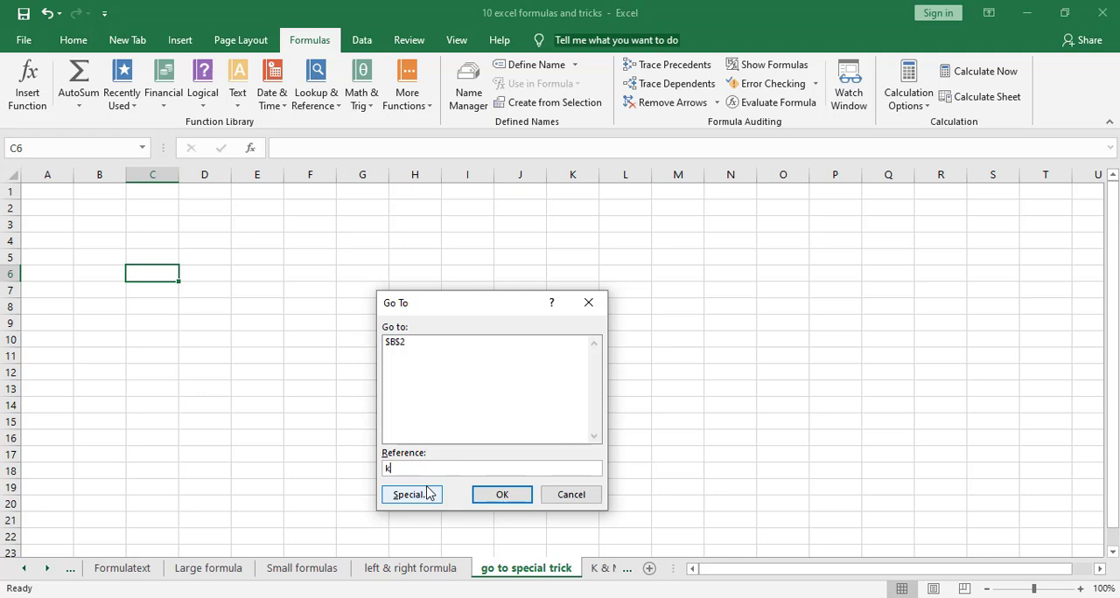
{"action": "type", "text": "150"}
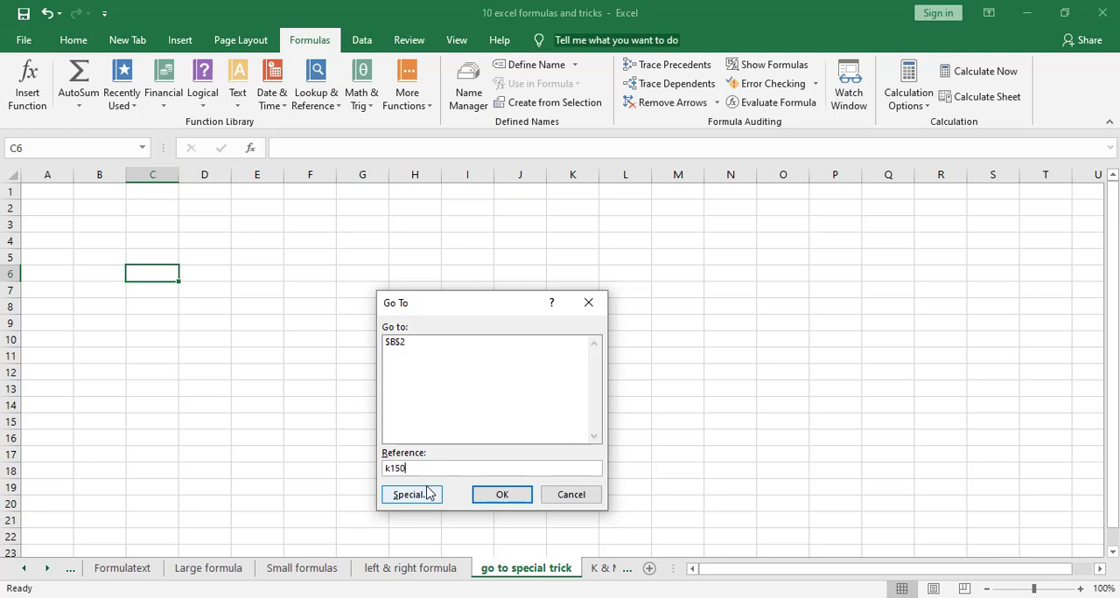
{"action": "left_click", "coordinate": [503, 495], "text": "shift"}
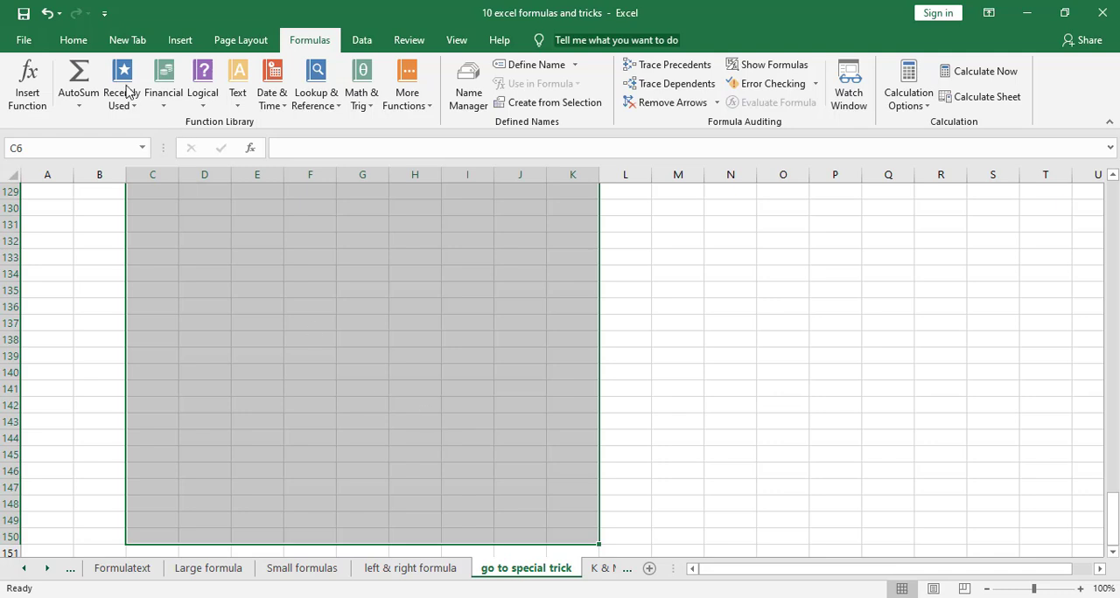
{"action": "left_click", "coordinate": [74, 41]}
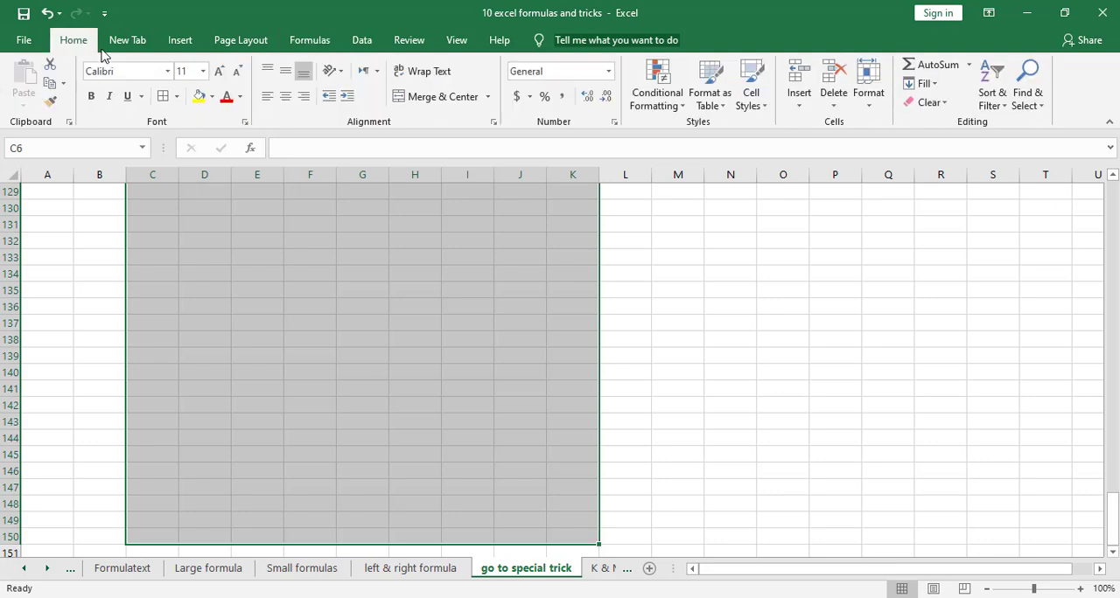
{"action": "left_click", "coordinate": [162, 97]}
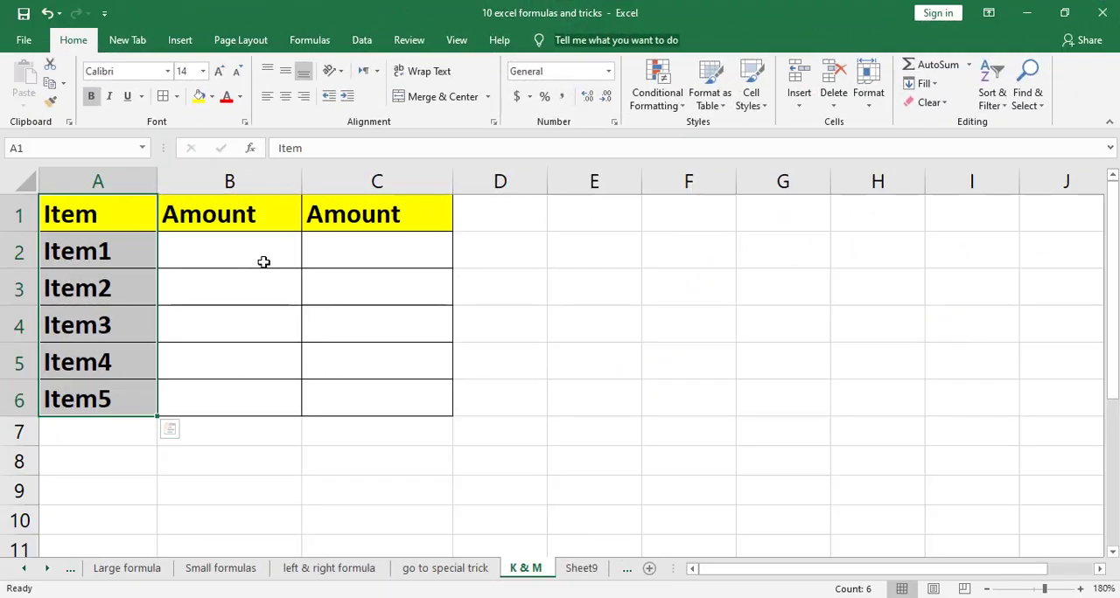
On the K & M sheet, enter the amounts 10000 in B2 and 3299944 in B3
{"action": "left_click", "coordinate": [264, 261]}
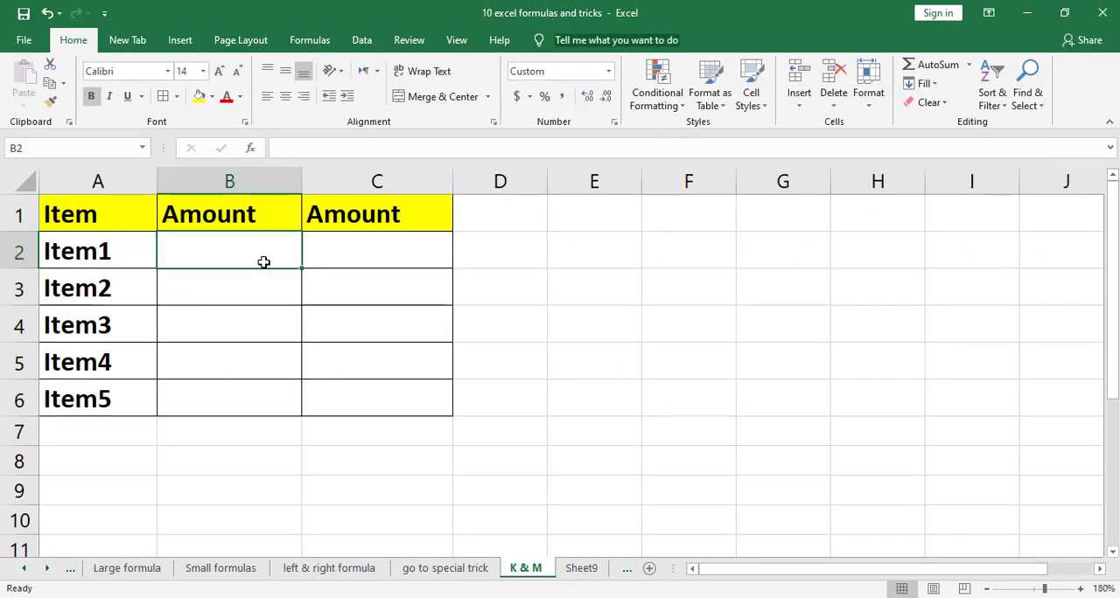
{"action": "type", "text": "10000"}
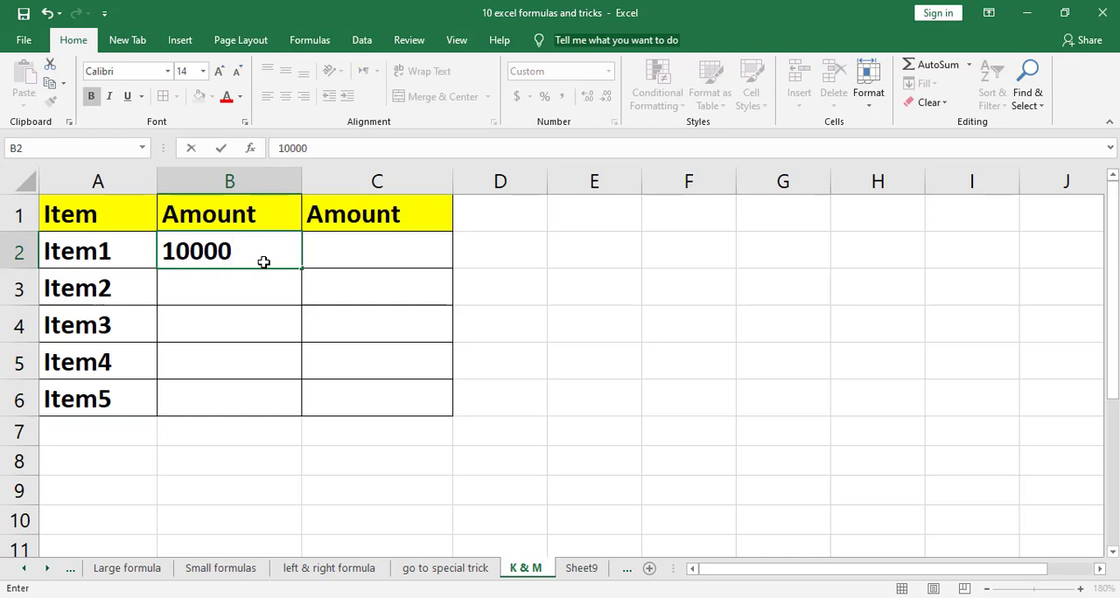
{"action": "key", "text": "Return"}
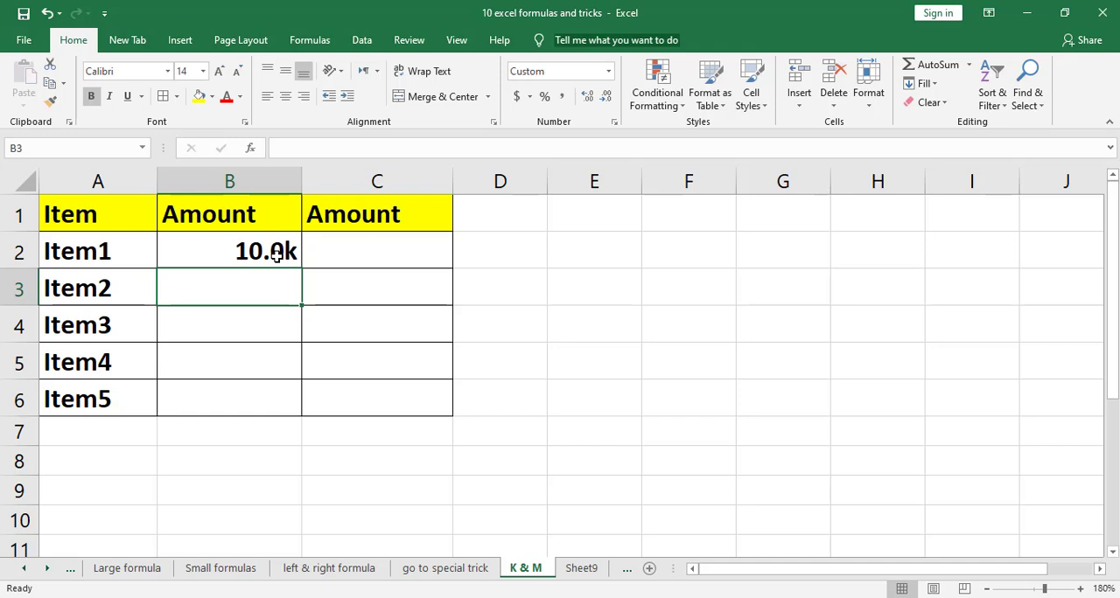
{"action": "type", "text": "3"}
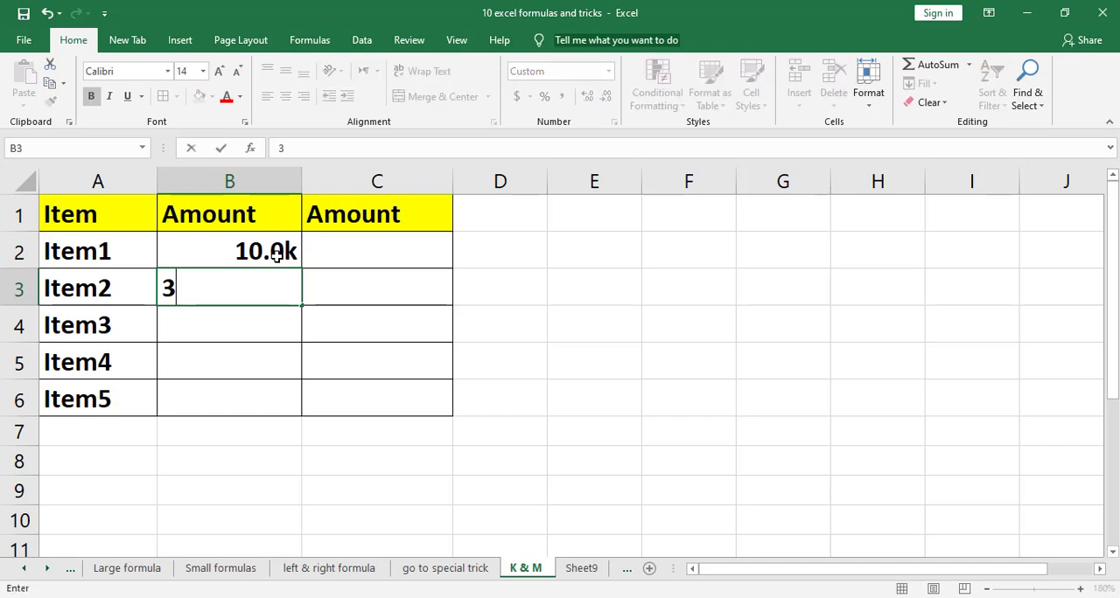
{"action": "type", "text": "299944"}
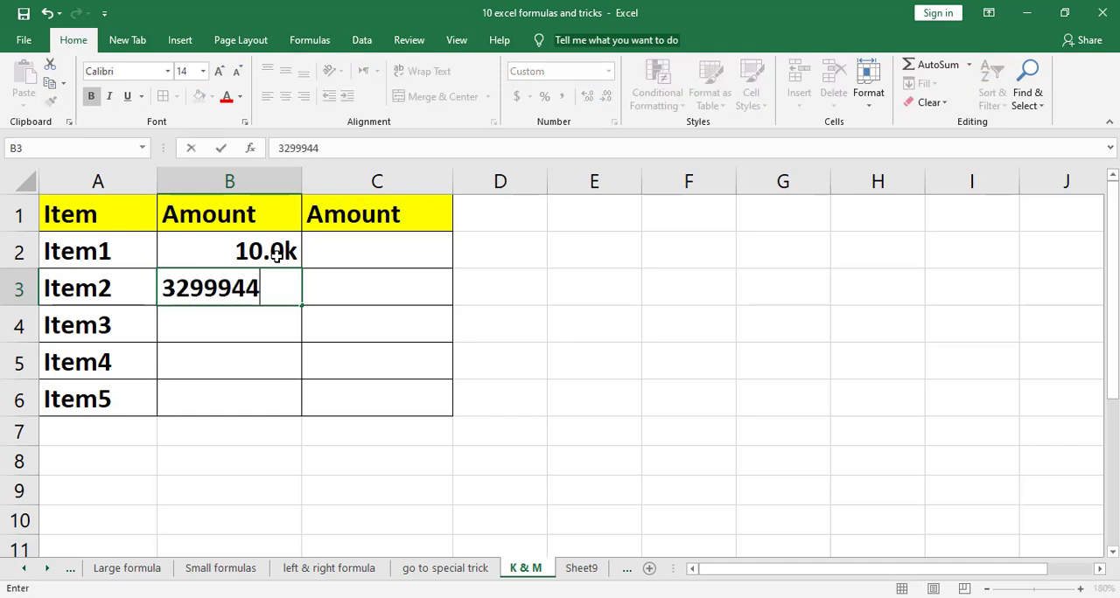
{"action": "key", "text": "Return"}
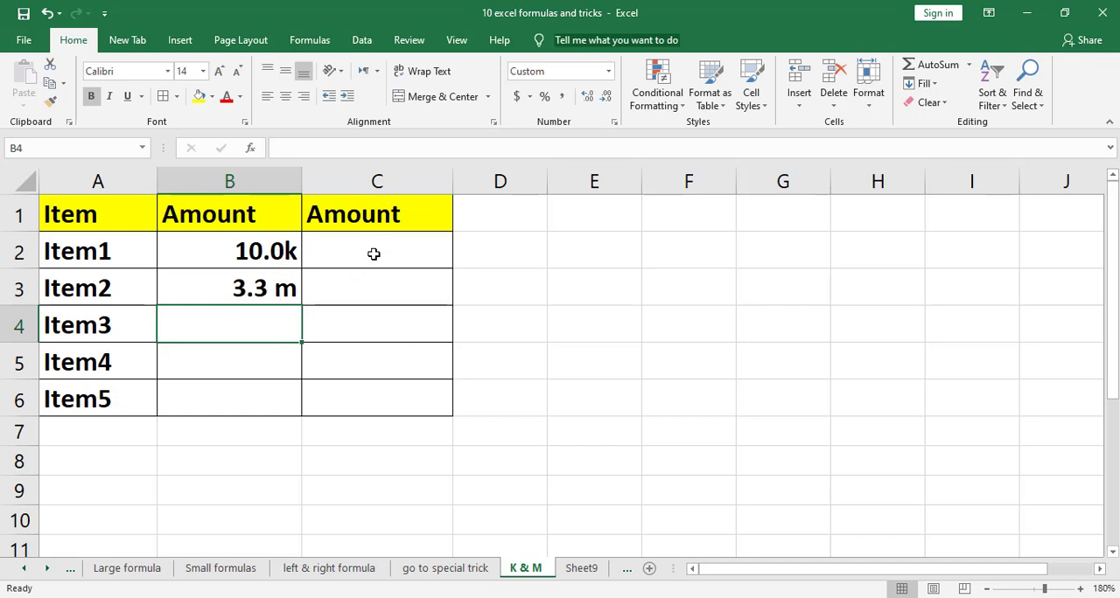
Apply the custom number format [<1000000] 0.0,k; 0.0,, "m" to the second Amount column, C2:C6
{"action": "left_click_drag", "start_coordinate": [373, 253], "coordinate": [367, 404]}
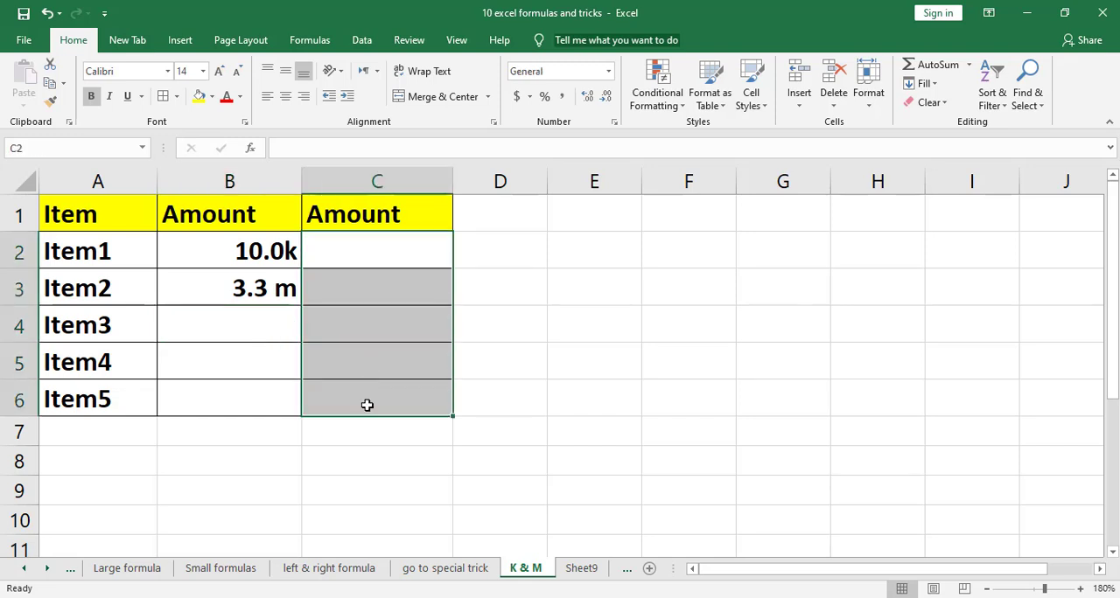
{"action": "key", "text": "ctrl+1"}
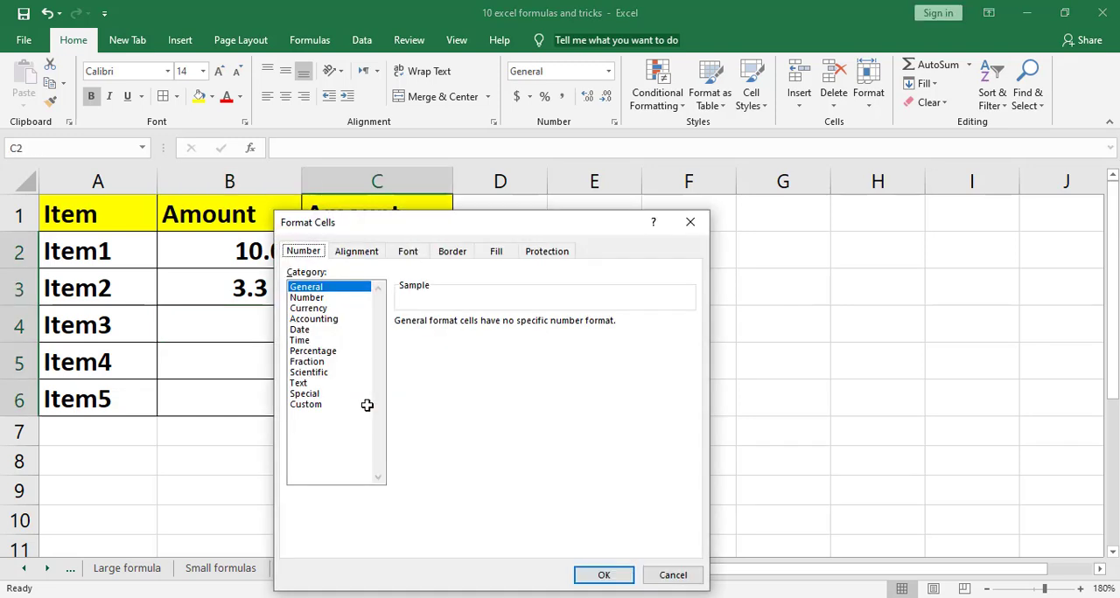
{"action": "left_click", "coordinate": [316, 407]}
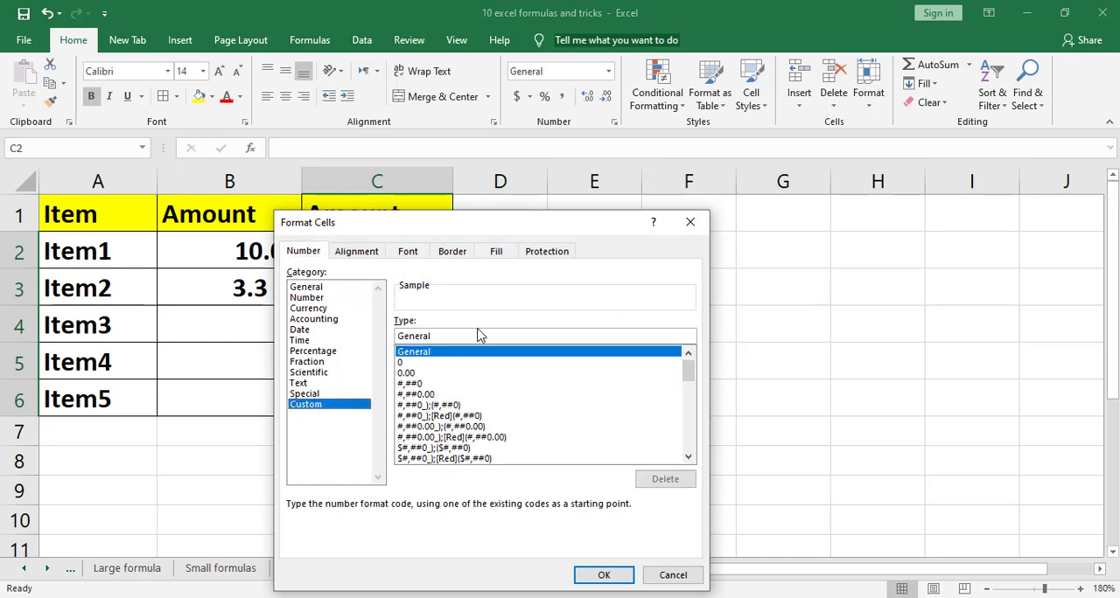
{"action": "left_click", "coordinate": [474, 338]}
{"action": "key", "text": "BackSpace"}
{"action": "key", "text": "BackSpace"}
{"action": "key", "text": "BackSpace"}
{"action": "key", "text": "BackSpace"}
{"action": "key", "text": "BackSpace"}
{"action": "key", "text": "BackSpace"}
{"action": "key", "text": "BackSpace"}
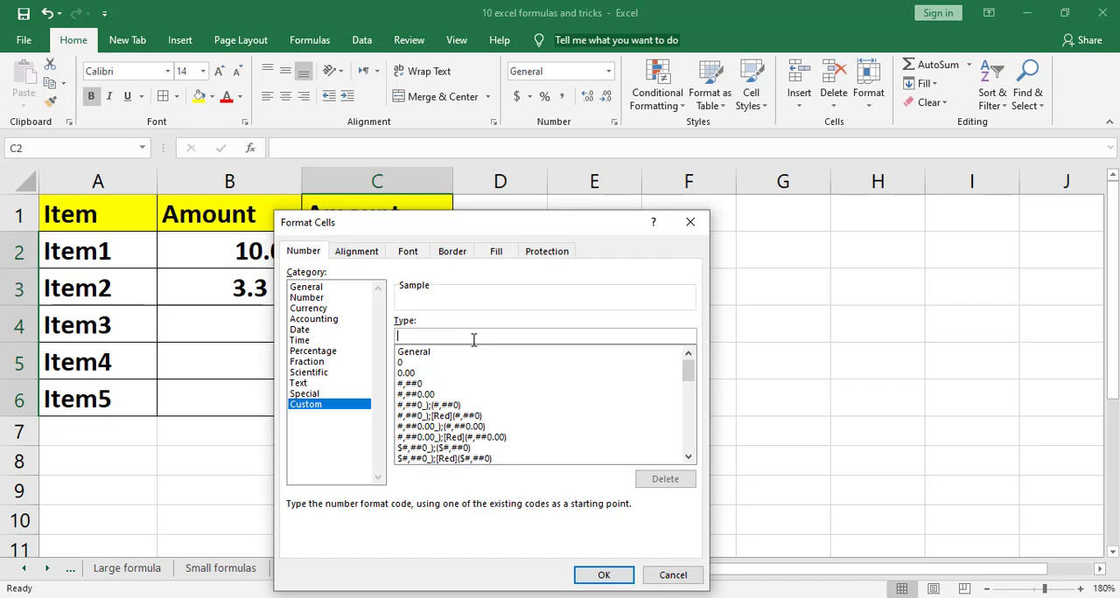
{"action": "type", "text": "[<1000000] 0.0,k; 0.0"}
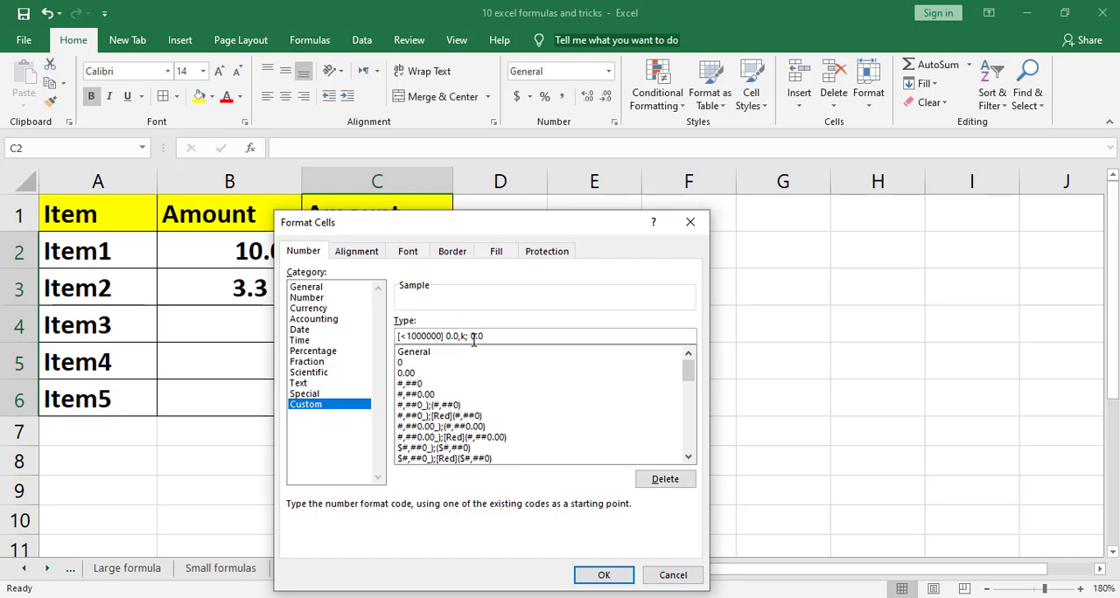
{"action": "type", "text": ",, \"m"}
{"action": "key", "text": "Return"}
Enter the amounts 2000000 in C2, 54000 in C3 and 455500 in C4
{"action": "left_click", "coordinate": [398, 254]}
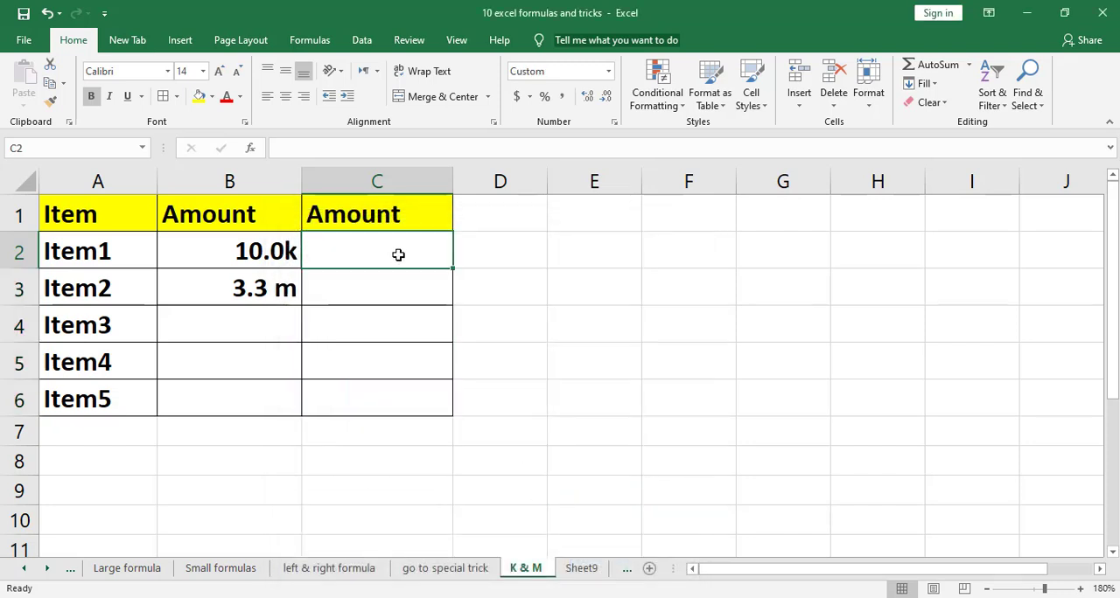
{"action": "type", "text": "200"}
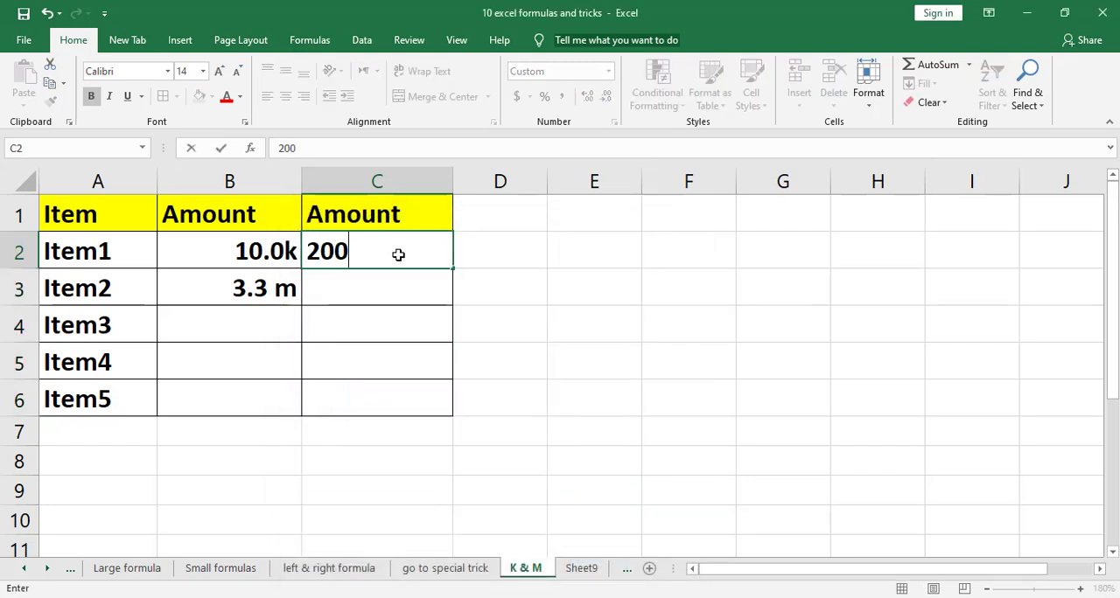
{"action": "type", "text": "0000"}
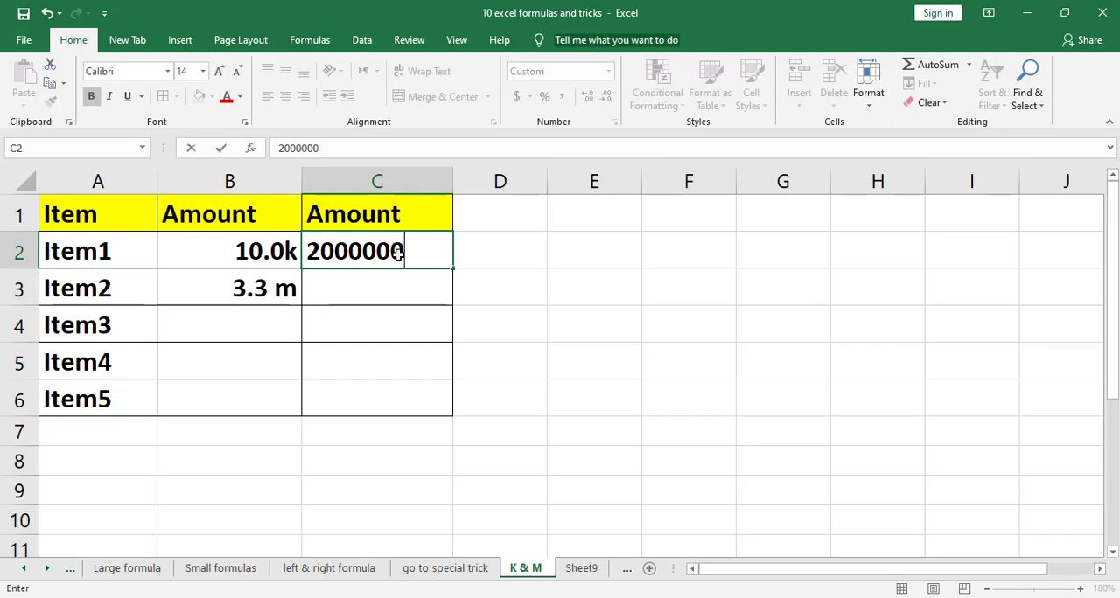
{"action": "key", "text": "Return"}
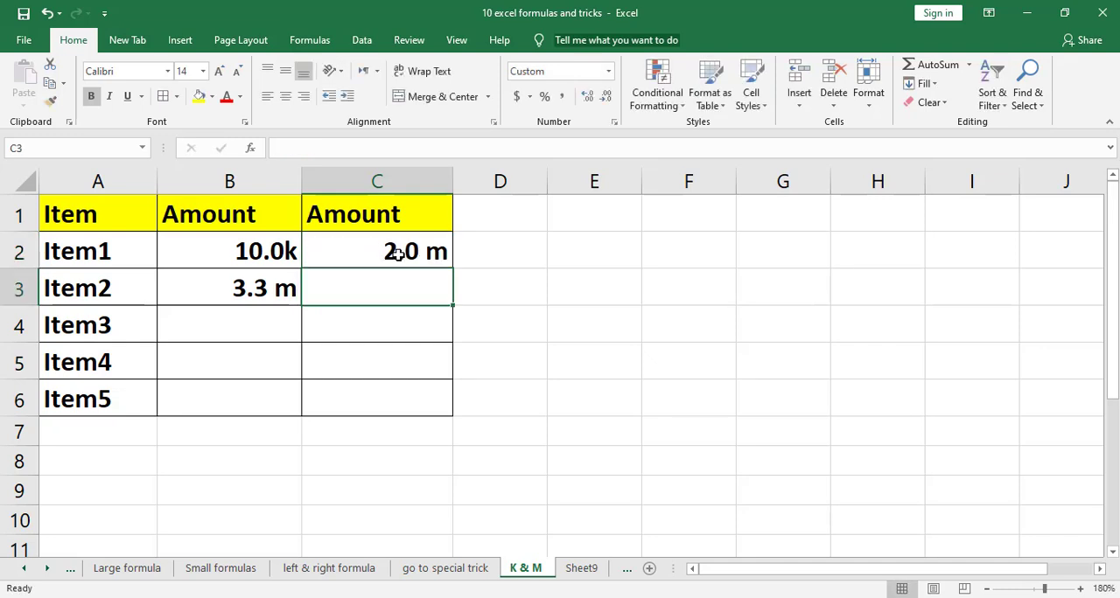
{"action": "type", "text": "54"}
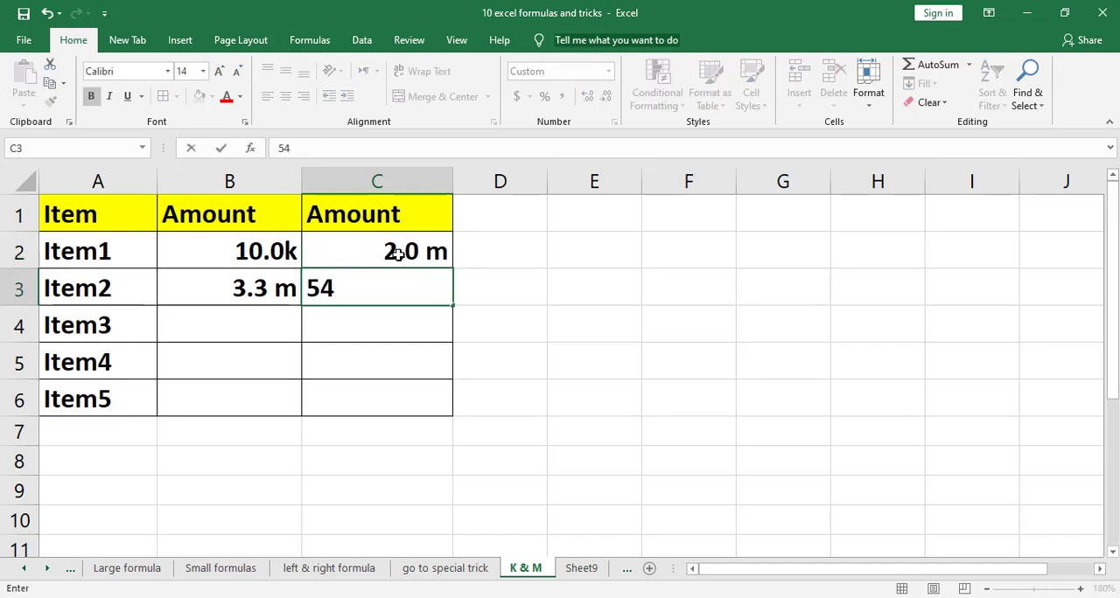
{"action": "type", "text": "000"}
{"action": "key", "text": "Return"}
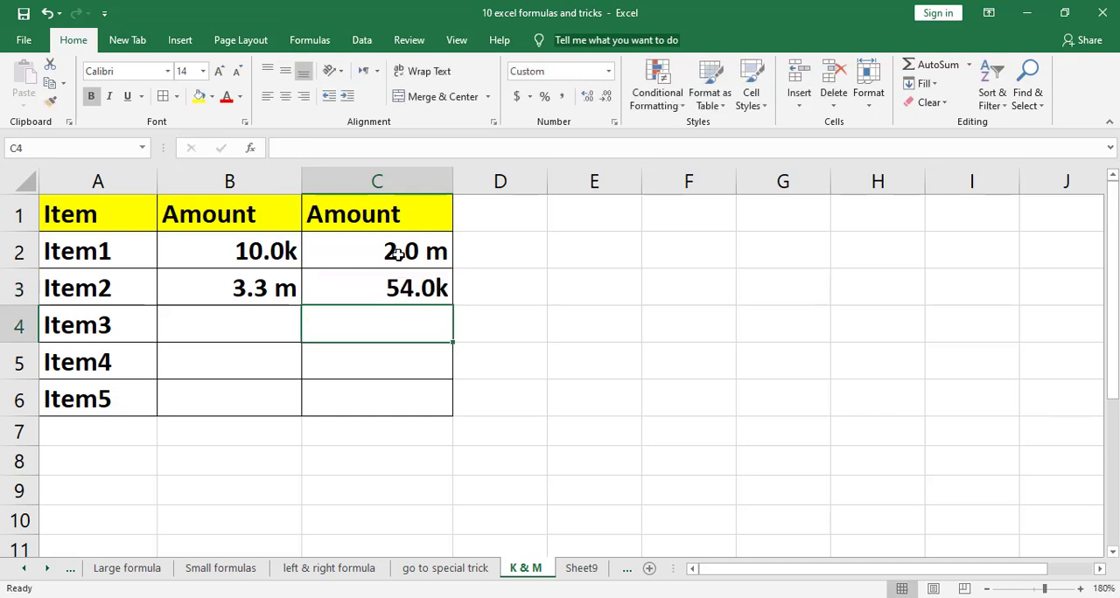
{"action": "type", "text": "455500"}
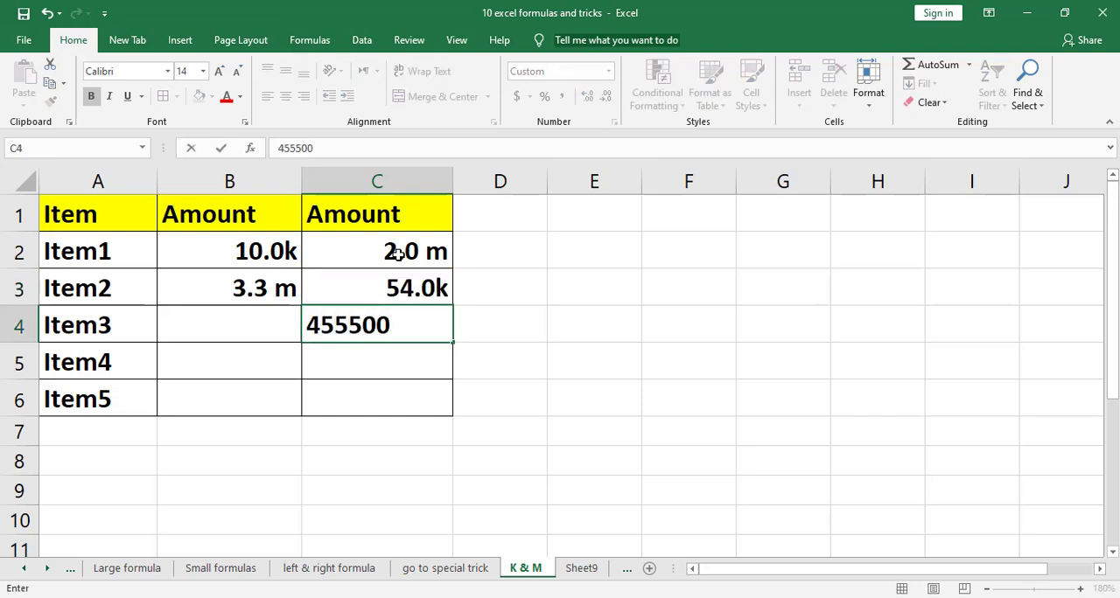
{"action": "key", "text": "Return"}
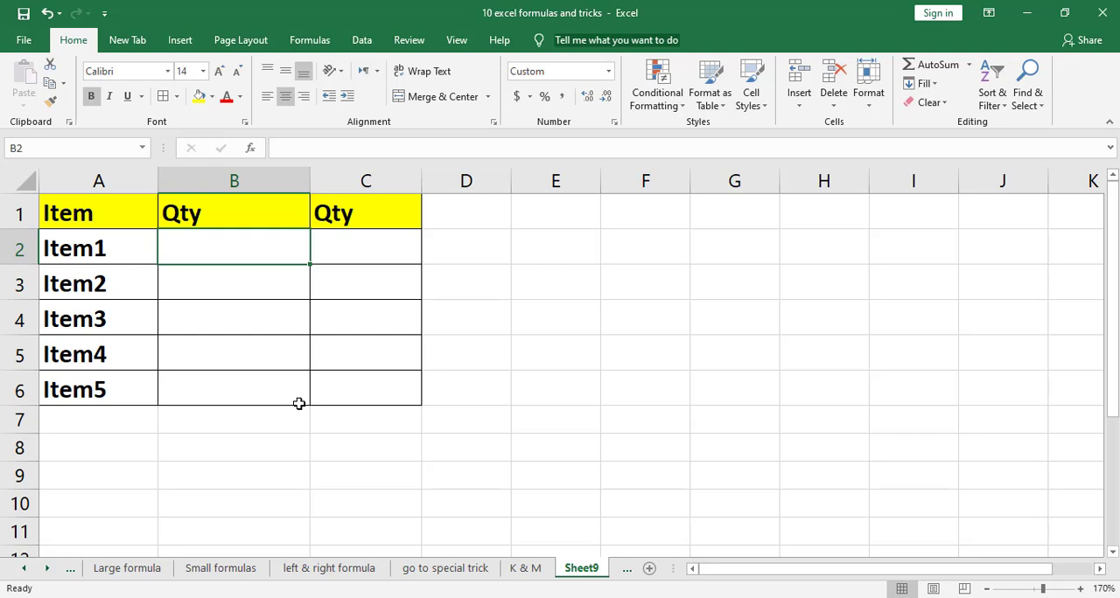
On Sheet9, enter the quantities 1 in B2 for Item1 and 3 in B3 for Item2
{"action": "type", "text": "1"}
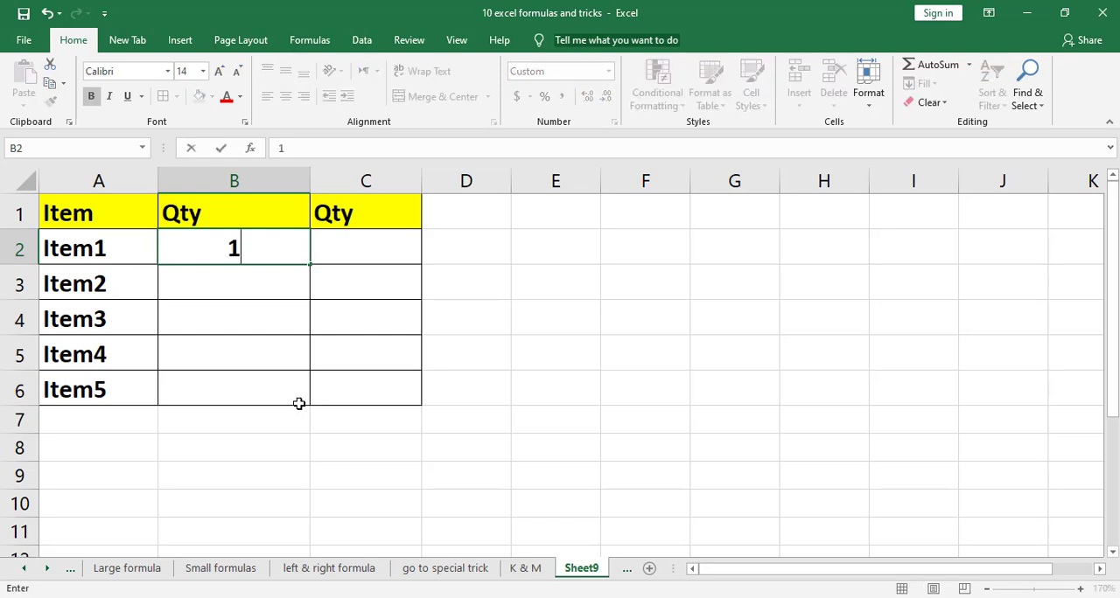
{"action": "key", "text": "Return"}
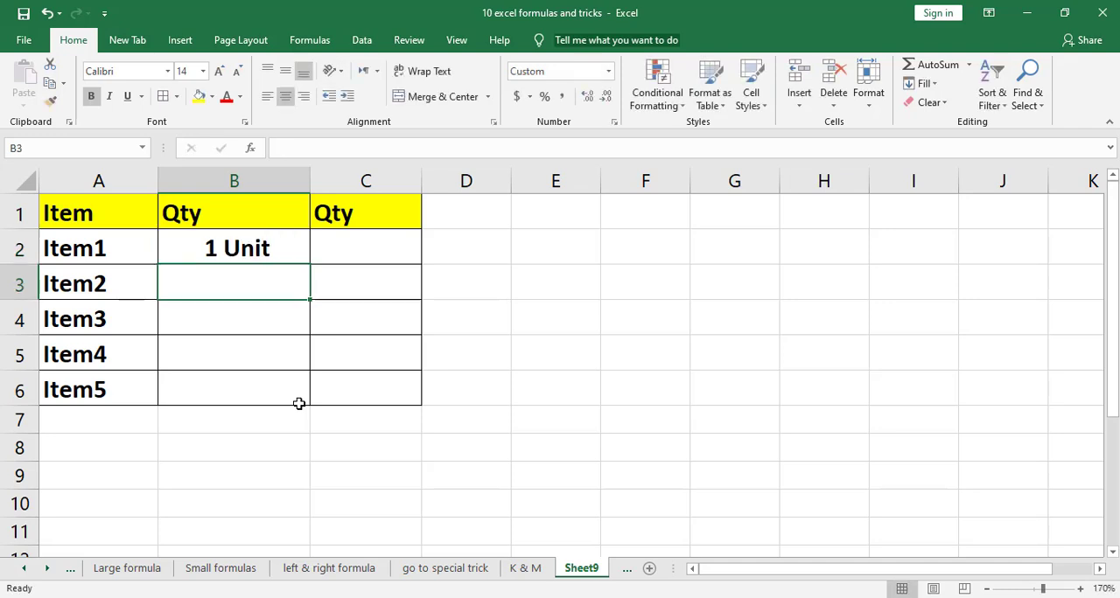
{"action": "type", "text": "3"}
{"action": "key", "text": "Return"}
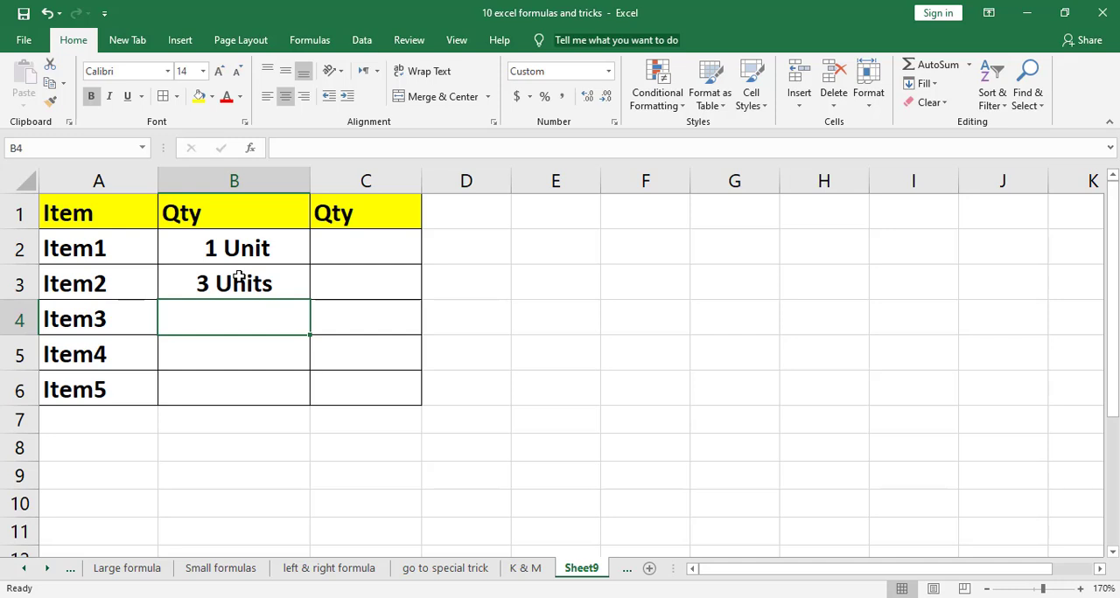
Apply the custom number format [=1] # "kg";# "kgs" to the second Qty column, C2:C6
{"action": "left_click", "coordinate": [356, 245]}
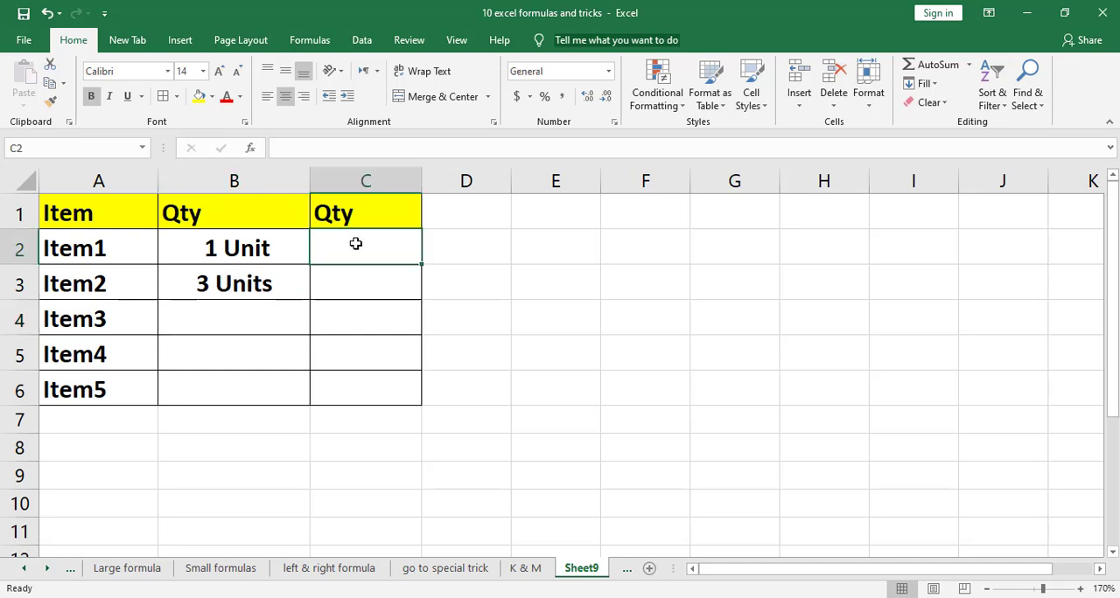
{"action": "left_click_drag", "start_coordinate": [356, 244], "coordinate": [353, 388]}
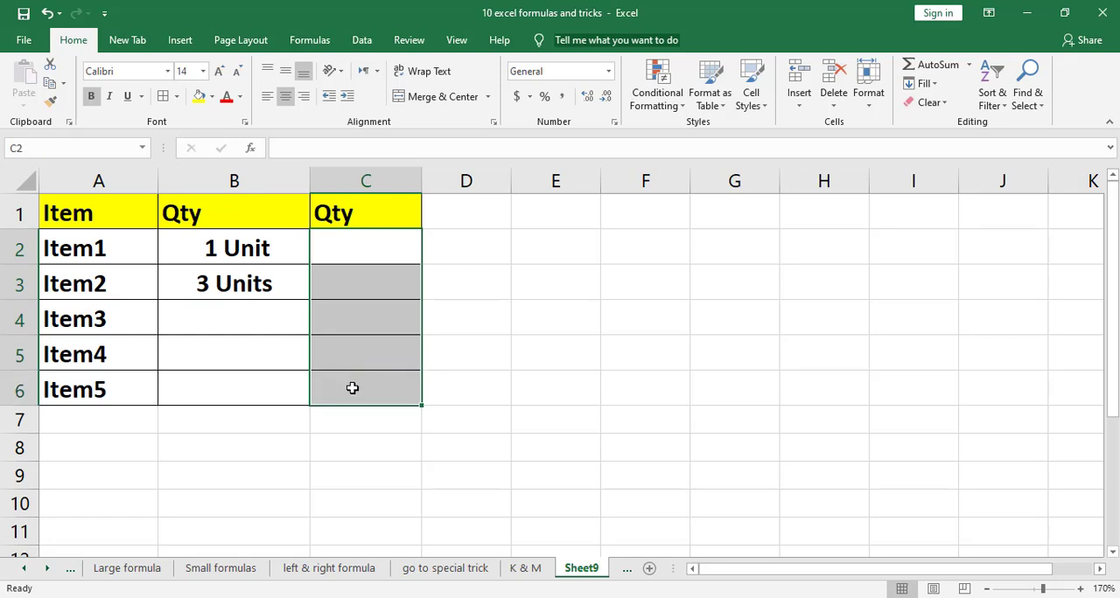
{"action": "key", "text": "ctrl+1"}
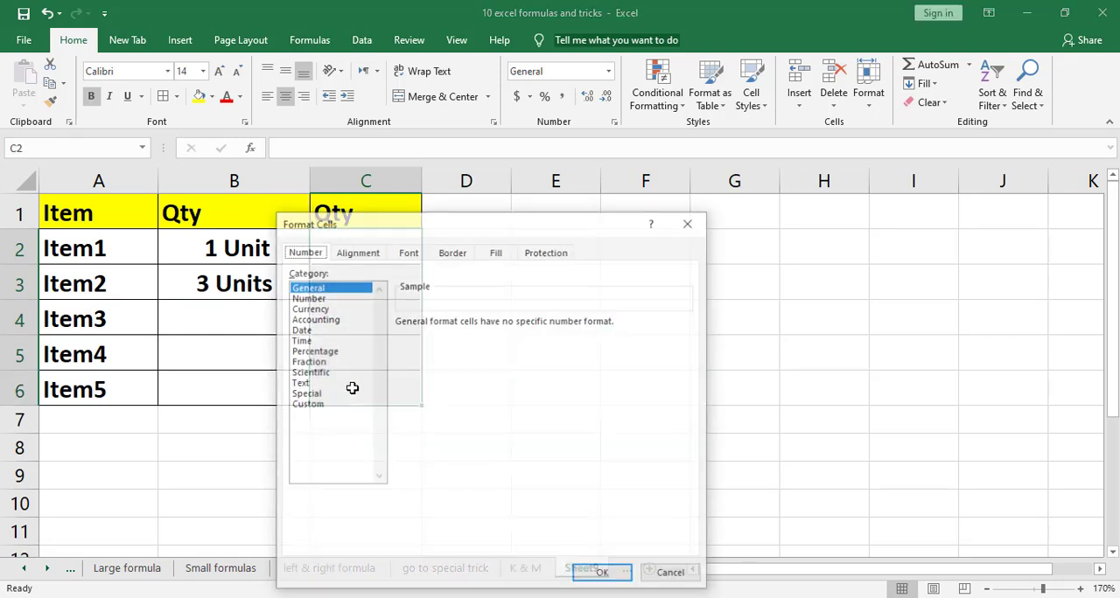
{"action": "left_click", "coordinate": [311, 406]}
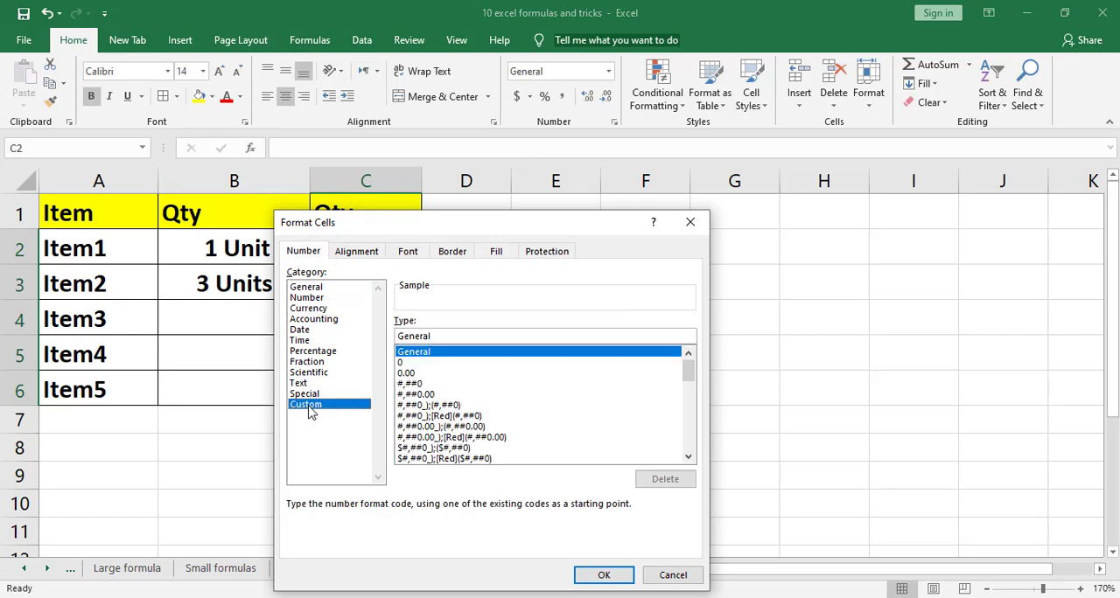
{"action": "left_click", "coordinate": [498, 336]}
{"action": "key", "text": "BackSpace"}
{"action": "key", "text": "BackSpace"}
{"action": "key", "text": "BackSpace"}
{"action": "key", "text": "BackSpace"}
{"action": "key", "text": "BackSpace"}
{"action": "key", "text": "BackSpace"}
{"action": "key", "text": "BackSpace"}
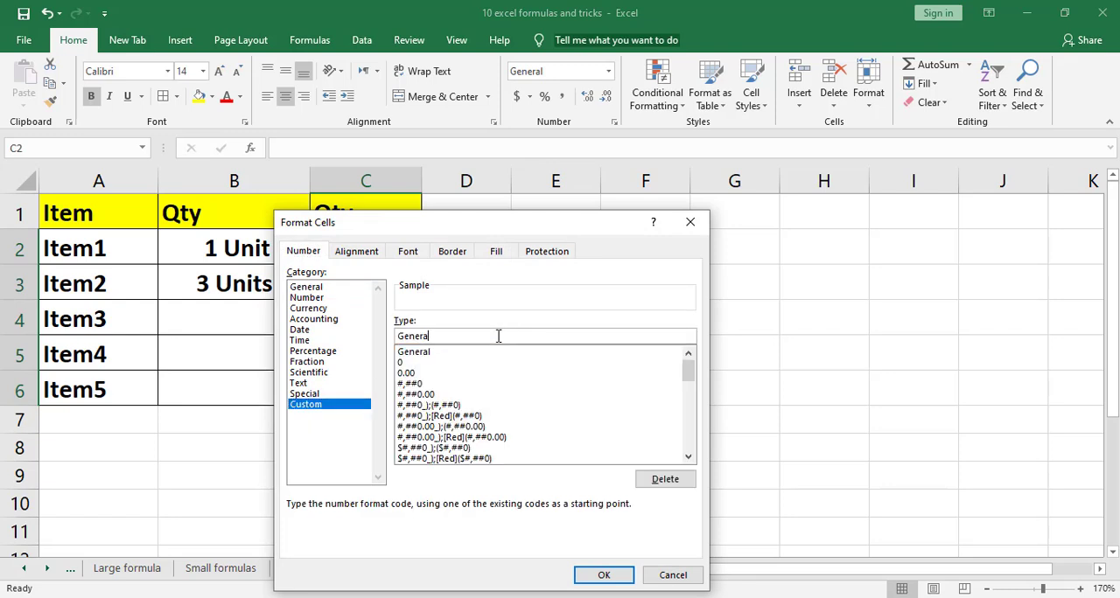
{"action": "type", "text": "[=1] #"}
{"action": "type", "text": "\"kg\";#"}
{"action": "type", "text": "\"kgs\""}
{"action": "key", "text": "Return"}
Enter the quantities 1 in C2 for Item1 and 5 in C3 for Item2
{"action": "left_click", "coordinate": [397, 255]}
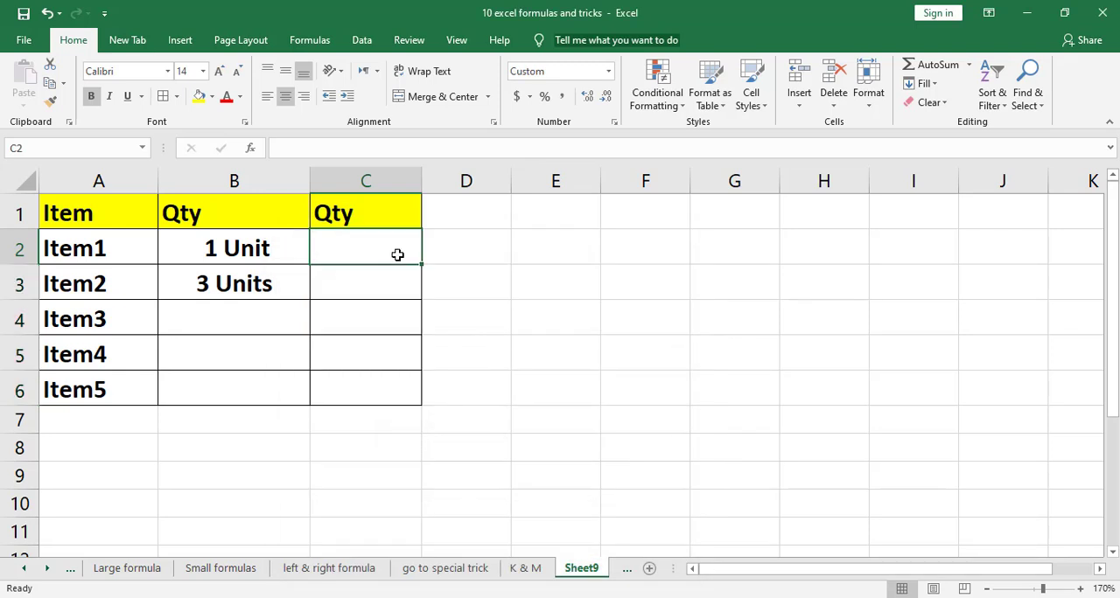
{"action": "type", "text": "1"}
{"action": "key", "text": "Return"}
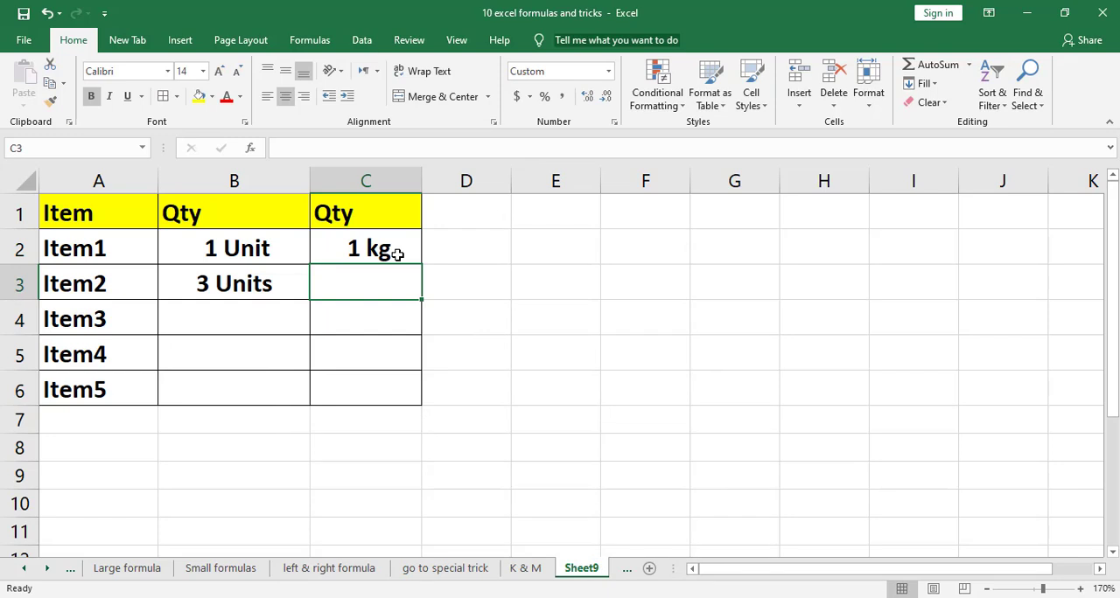
{"action": "type", "text": "5"}
{"action": "key", "text": "Return"}
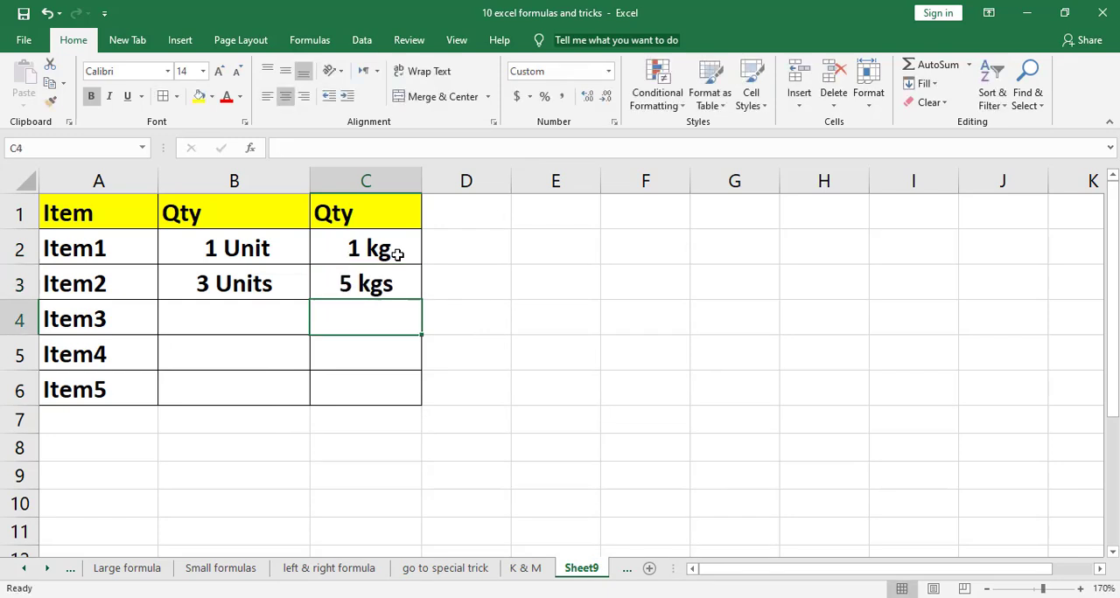